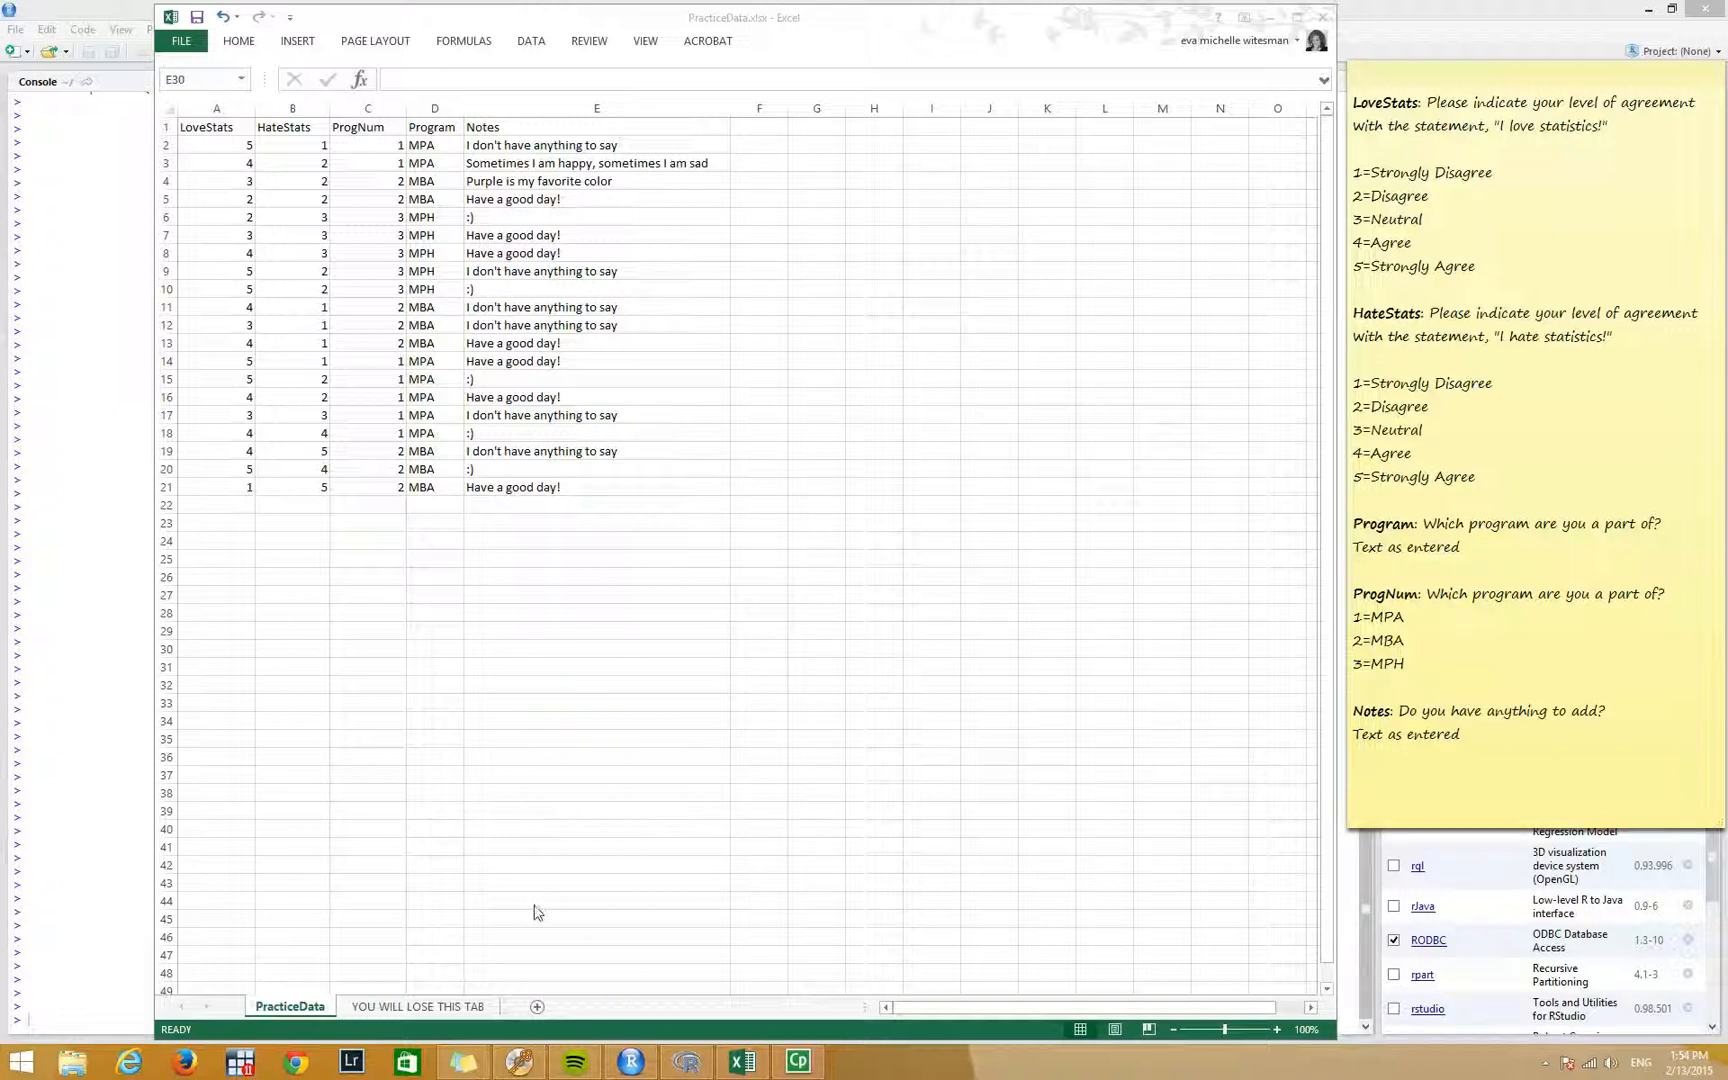
Examine the contents of the YOU WILL LOSE THIS TAB sheet and return to the PracticeData sheet.
{"action": "left_click", "coordinate": [404, 1008]}
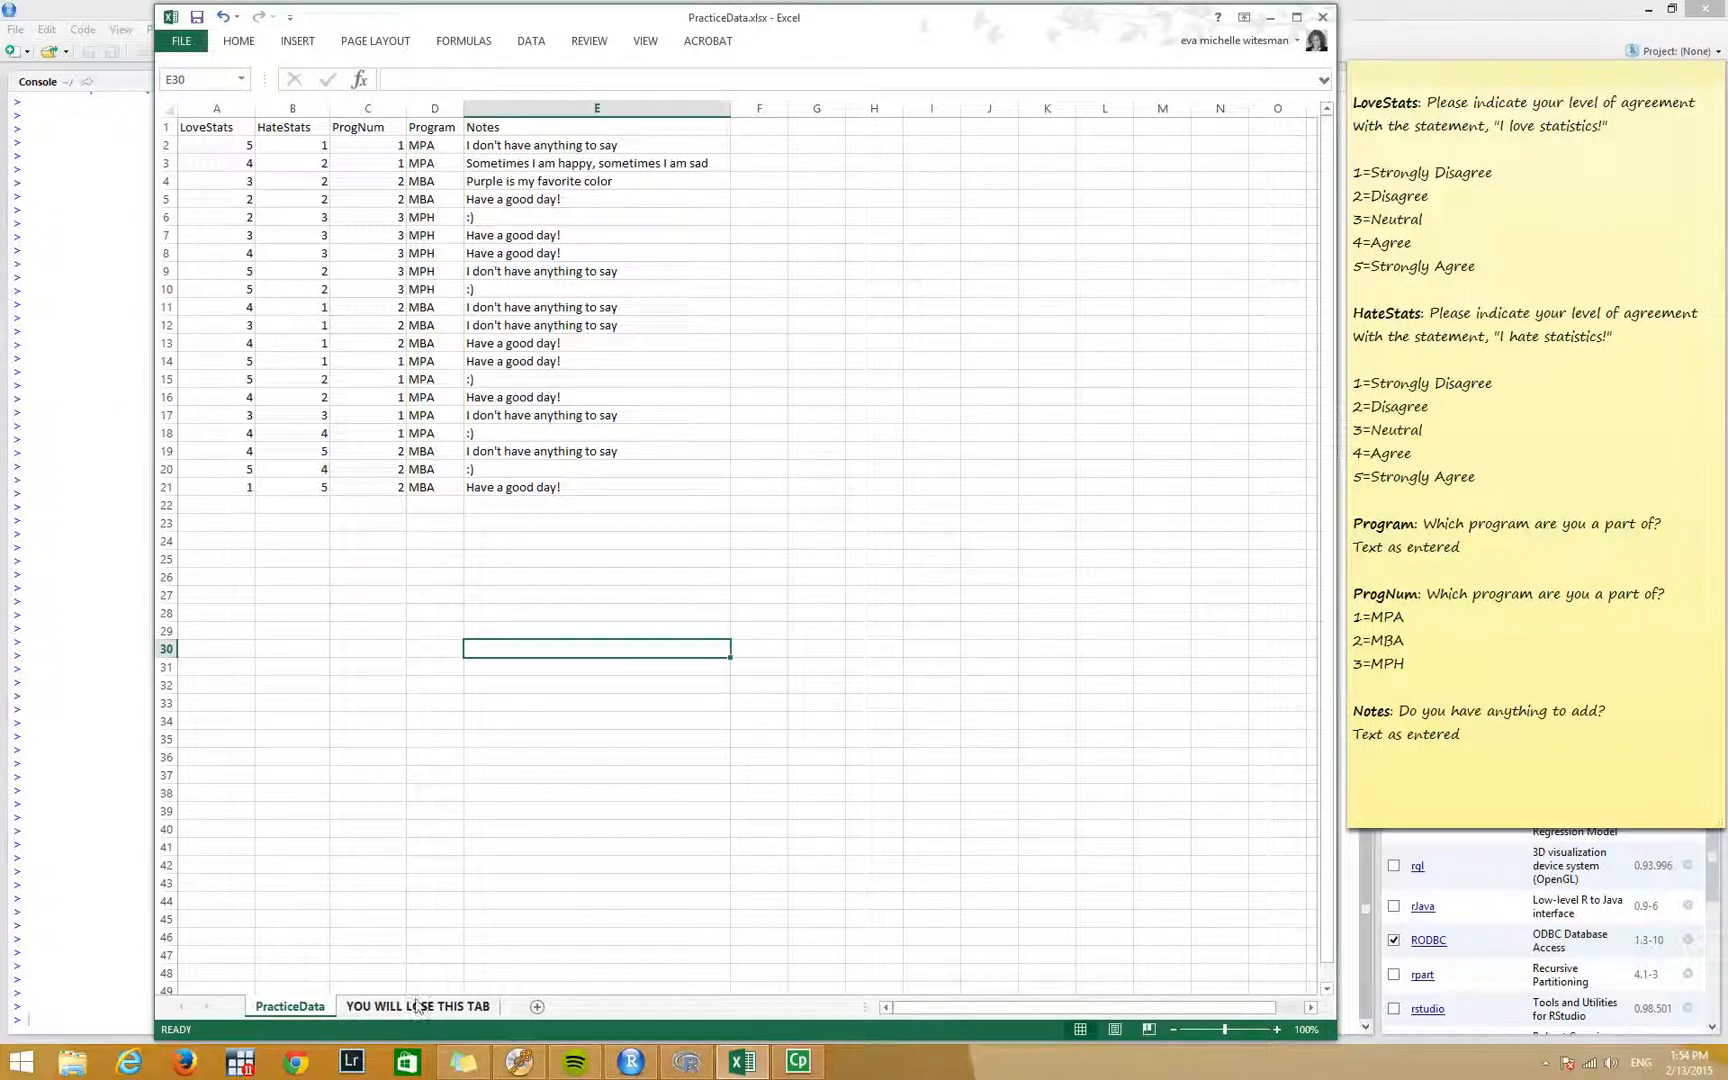
{"action": "left_click", "coordinate": [417, 1006]}
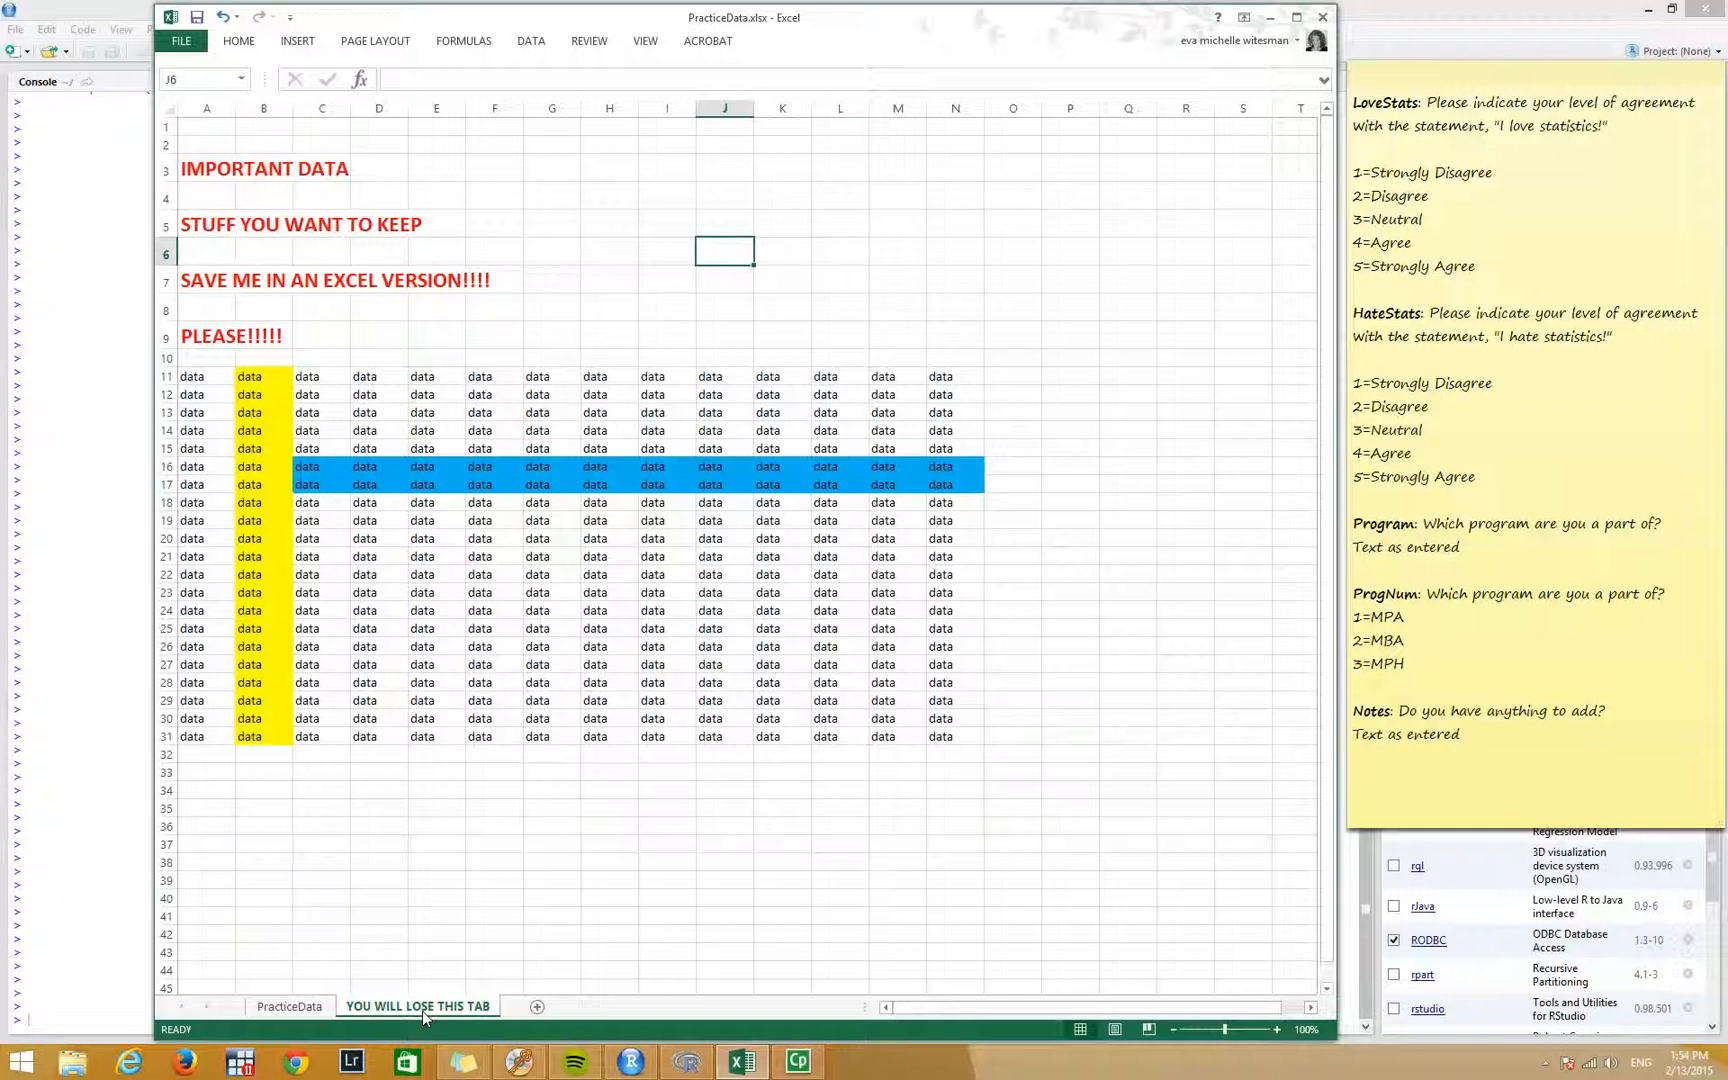
{"action": "left_click", "coordinate": [298, 1008]}
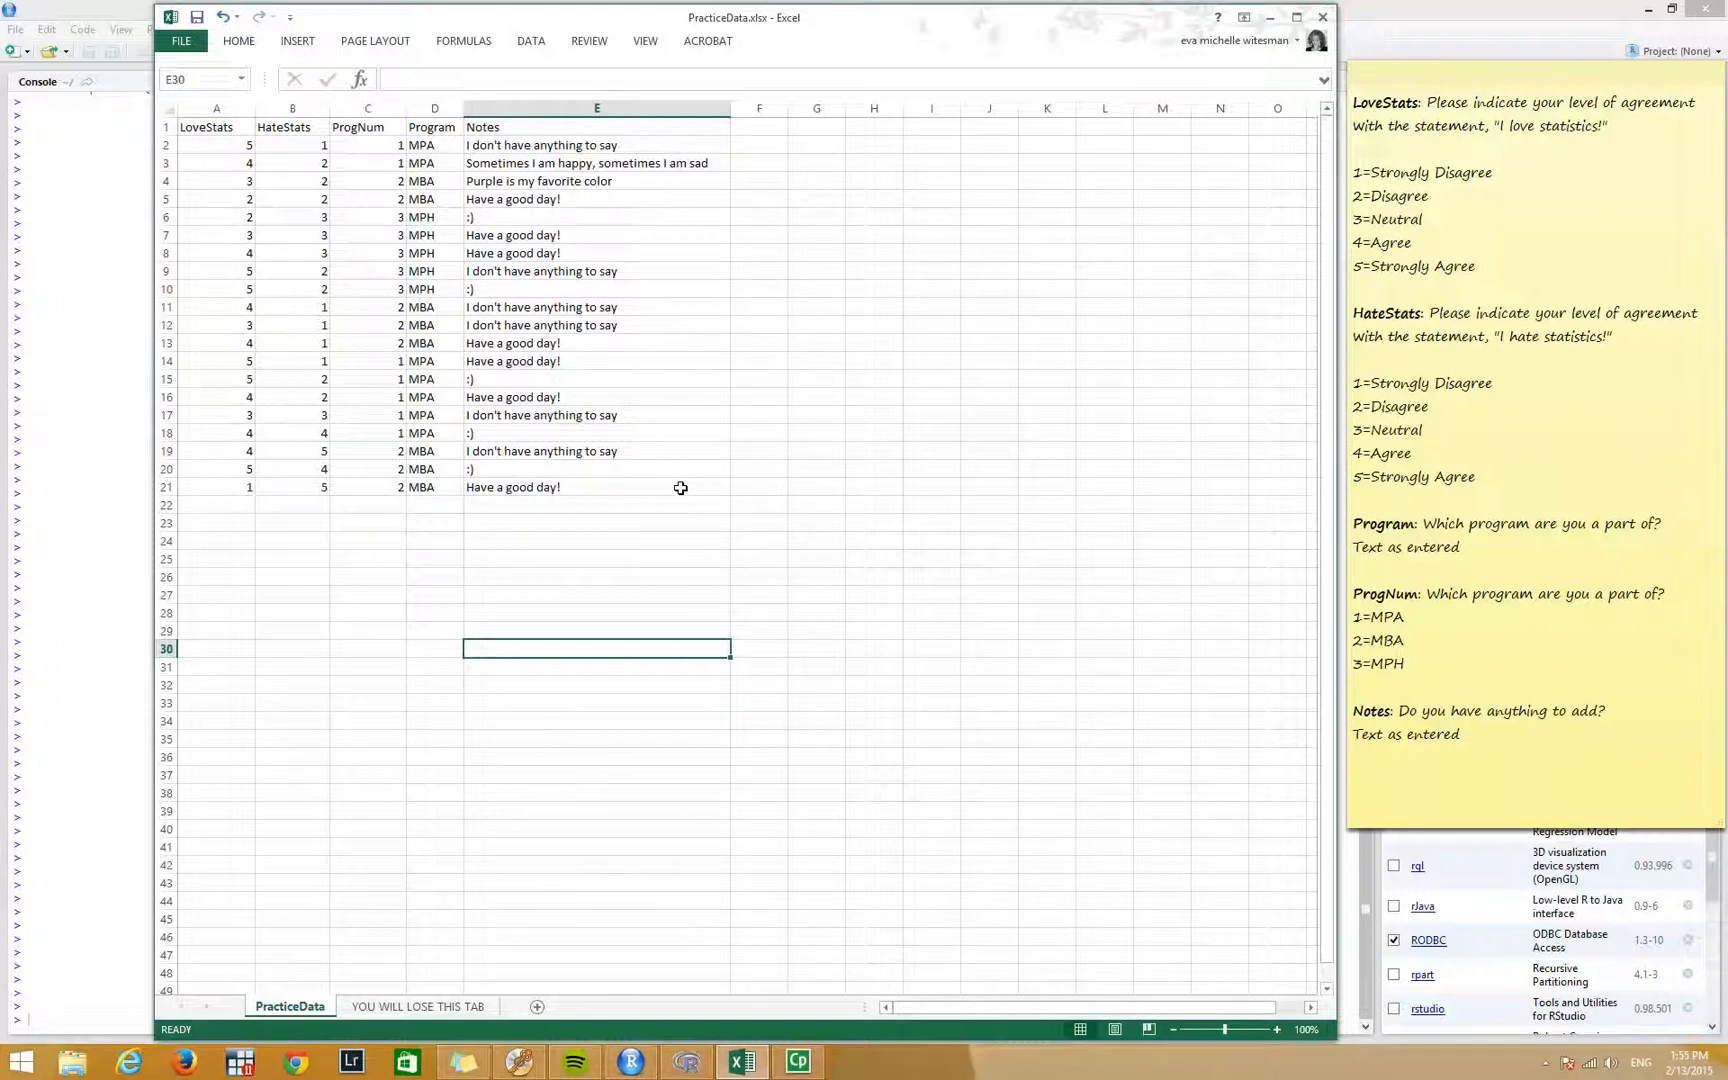
Remove all commas from the data in A1:E21 by replacing them with nothing.
{"action": "left_click_drag", "start_coordinate": [680, 487], "coordinate": [188, 128]}
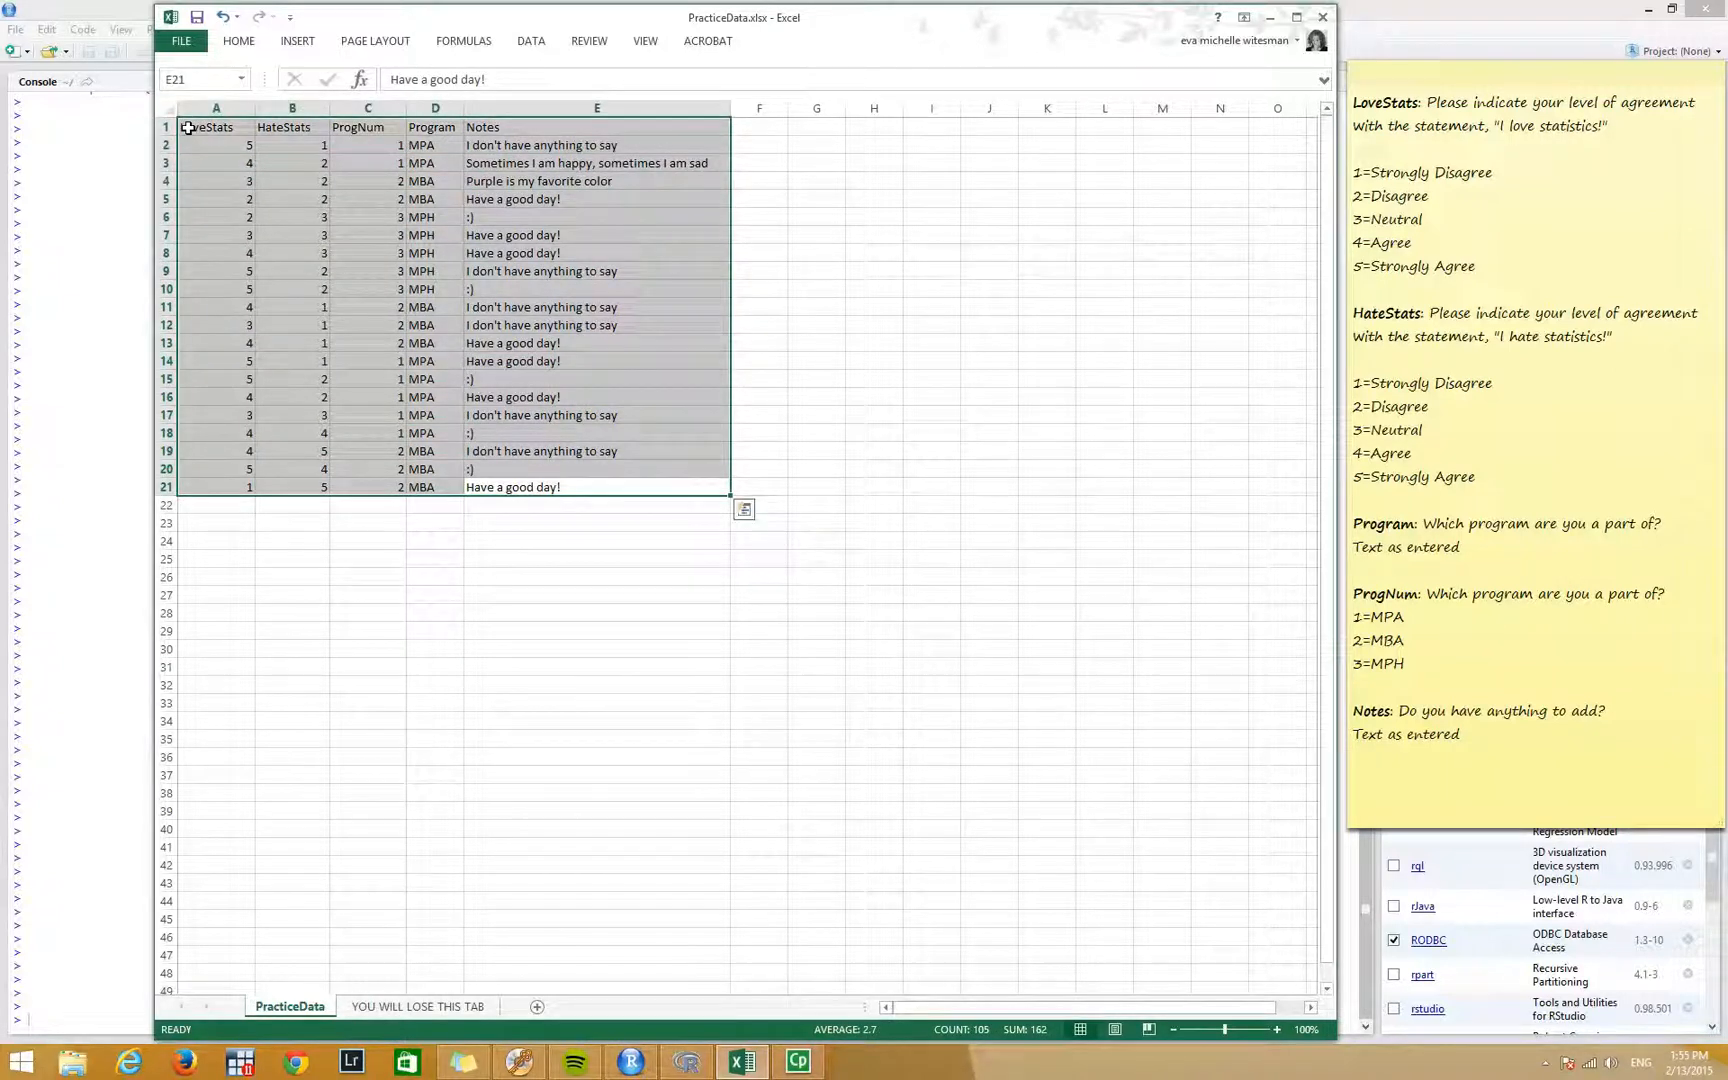
{"action": "key", "text": "ctrl+h"}
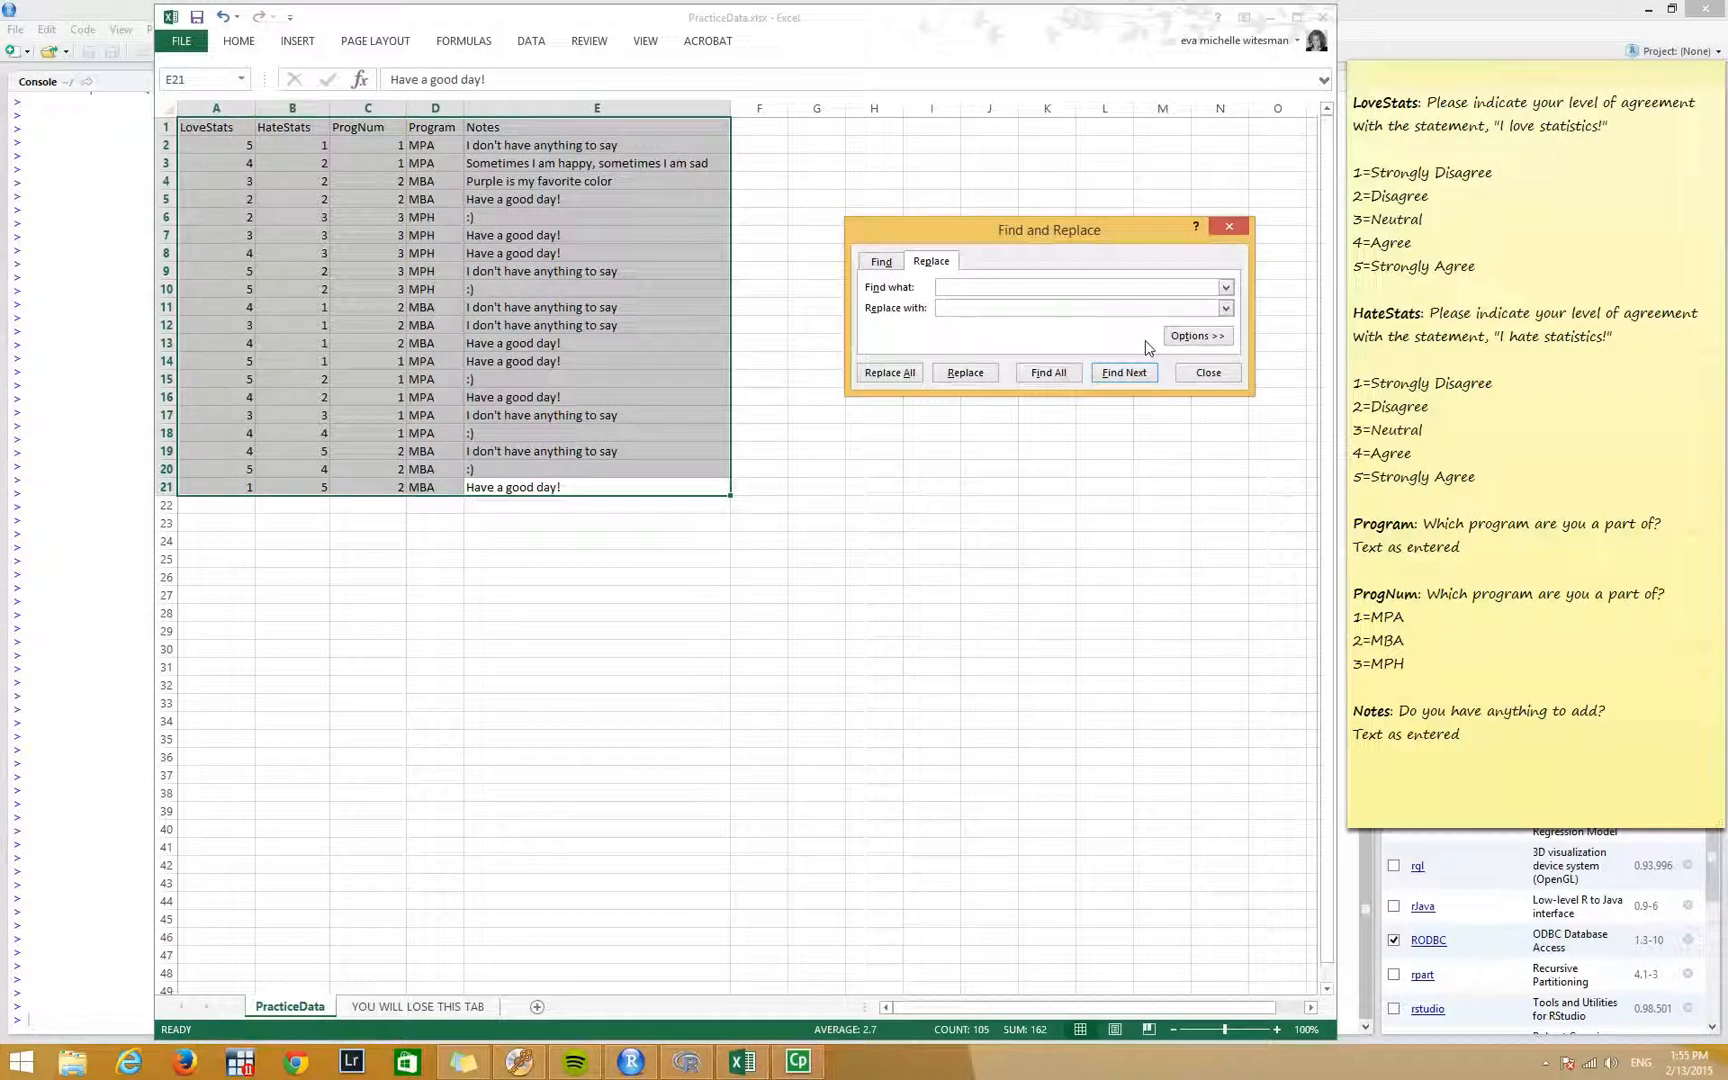
{"action": "type", "text": ":"}
{"action": "left_click", "coordinate": [886, 374]}
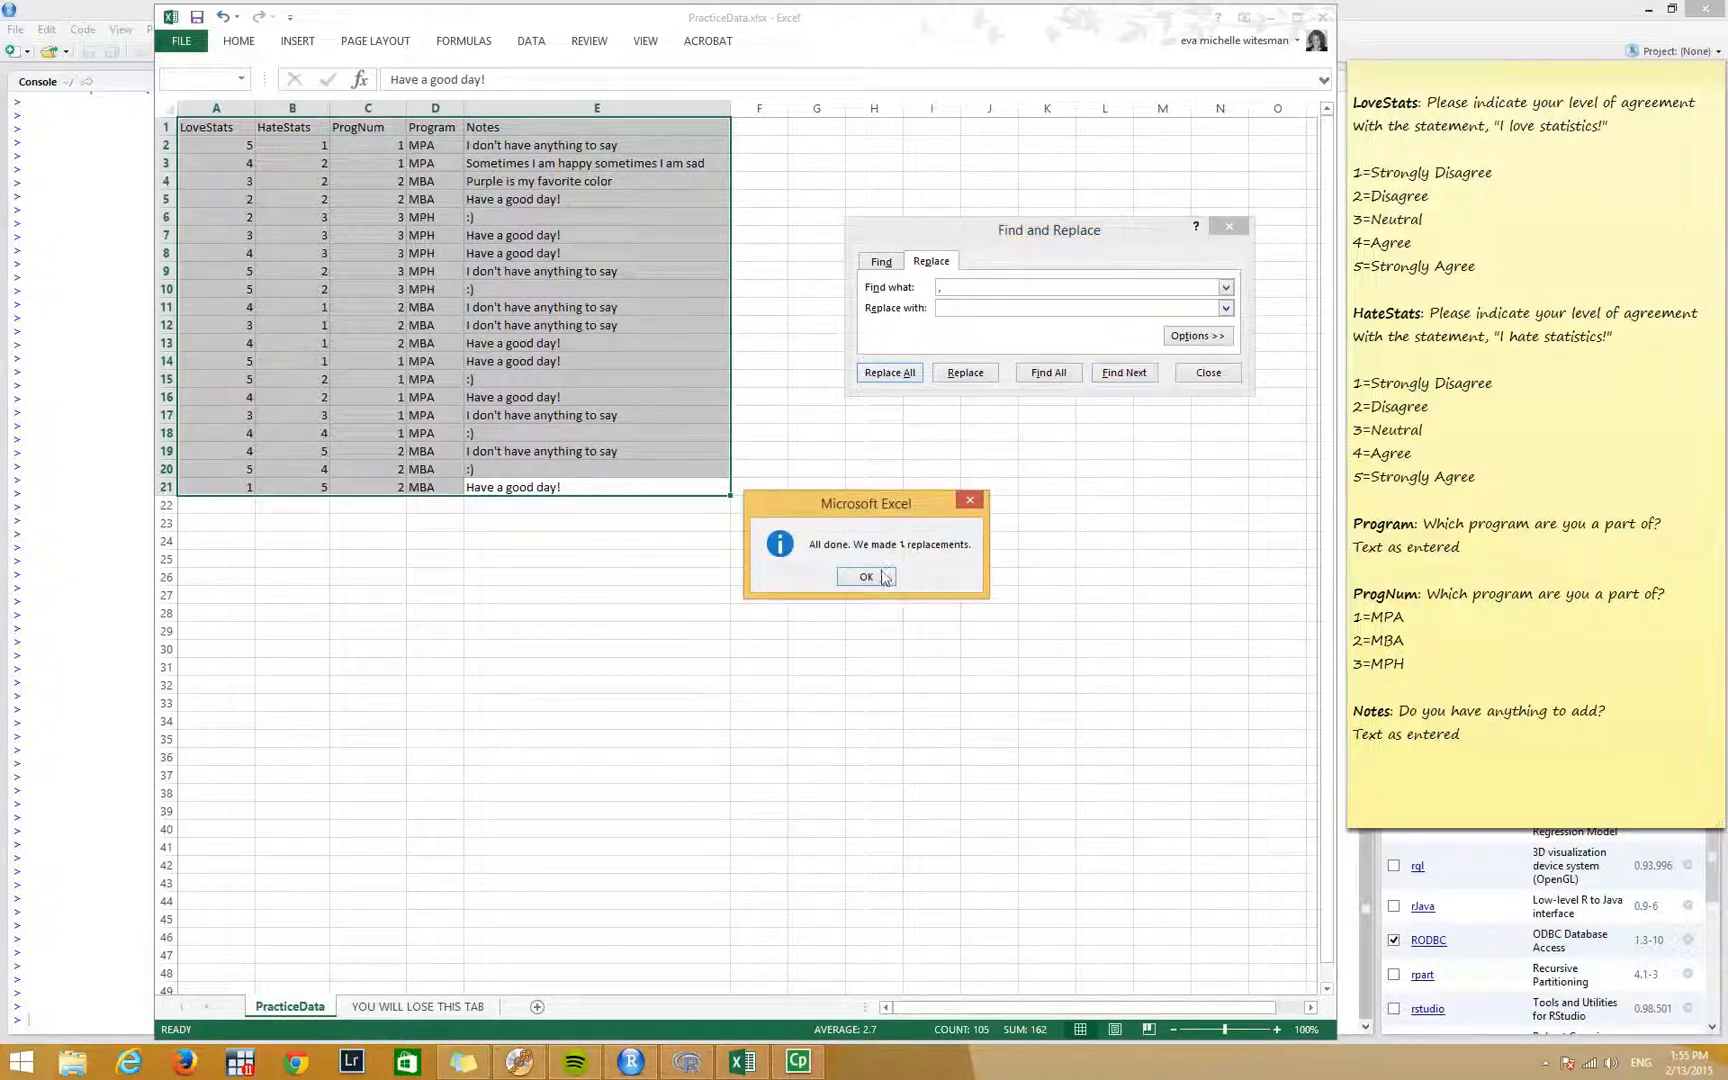
{"action": "left_click", "coordinate": [881, 578]}
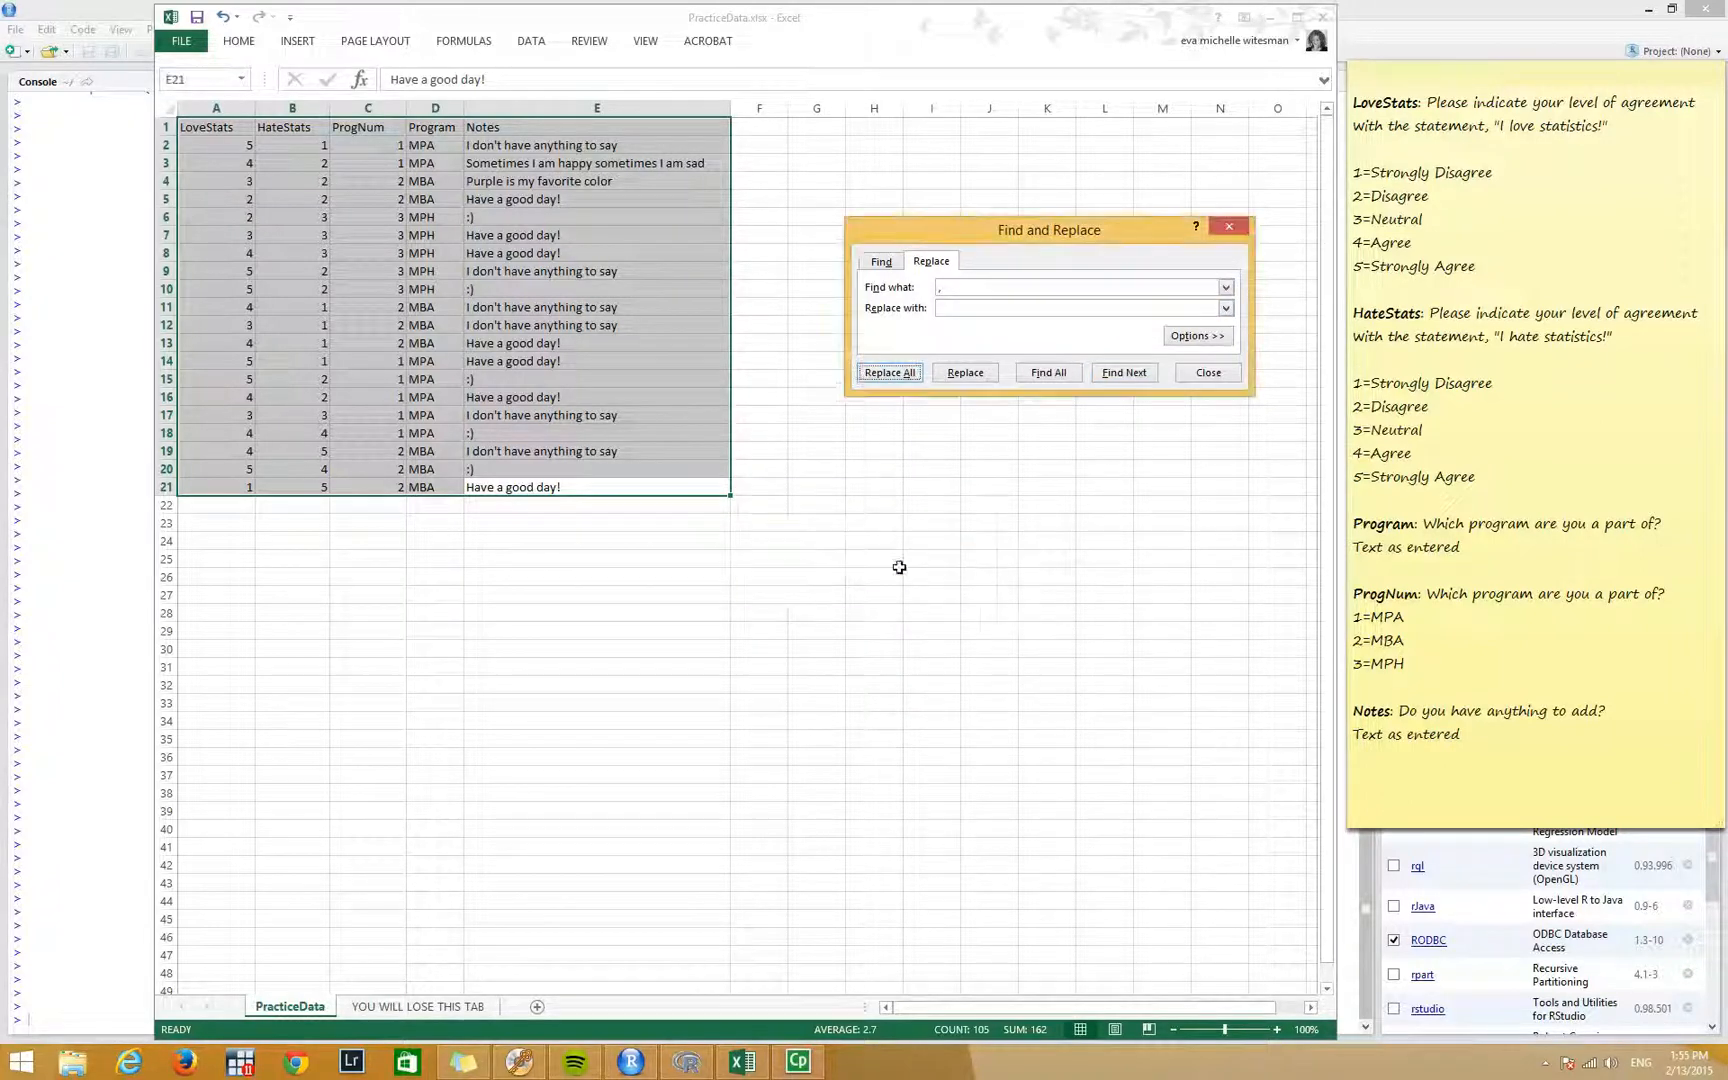
Remove all apostrophes from the selected data by replacing them with nothing, and close Find and Replace.
{"action": "left_click", "coordinate": [949, 286]}
{"action": "key", "text": "BackSpace"}
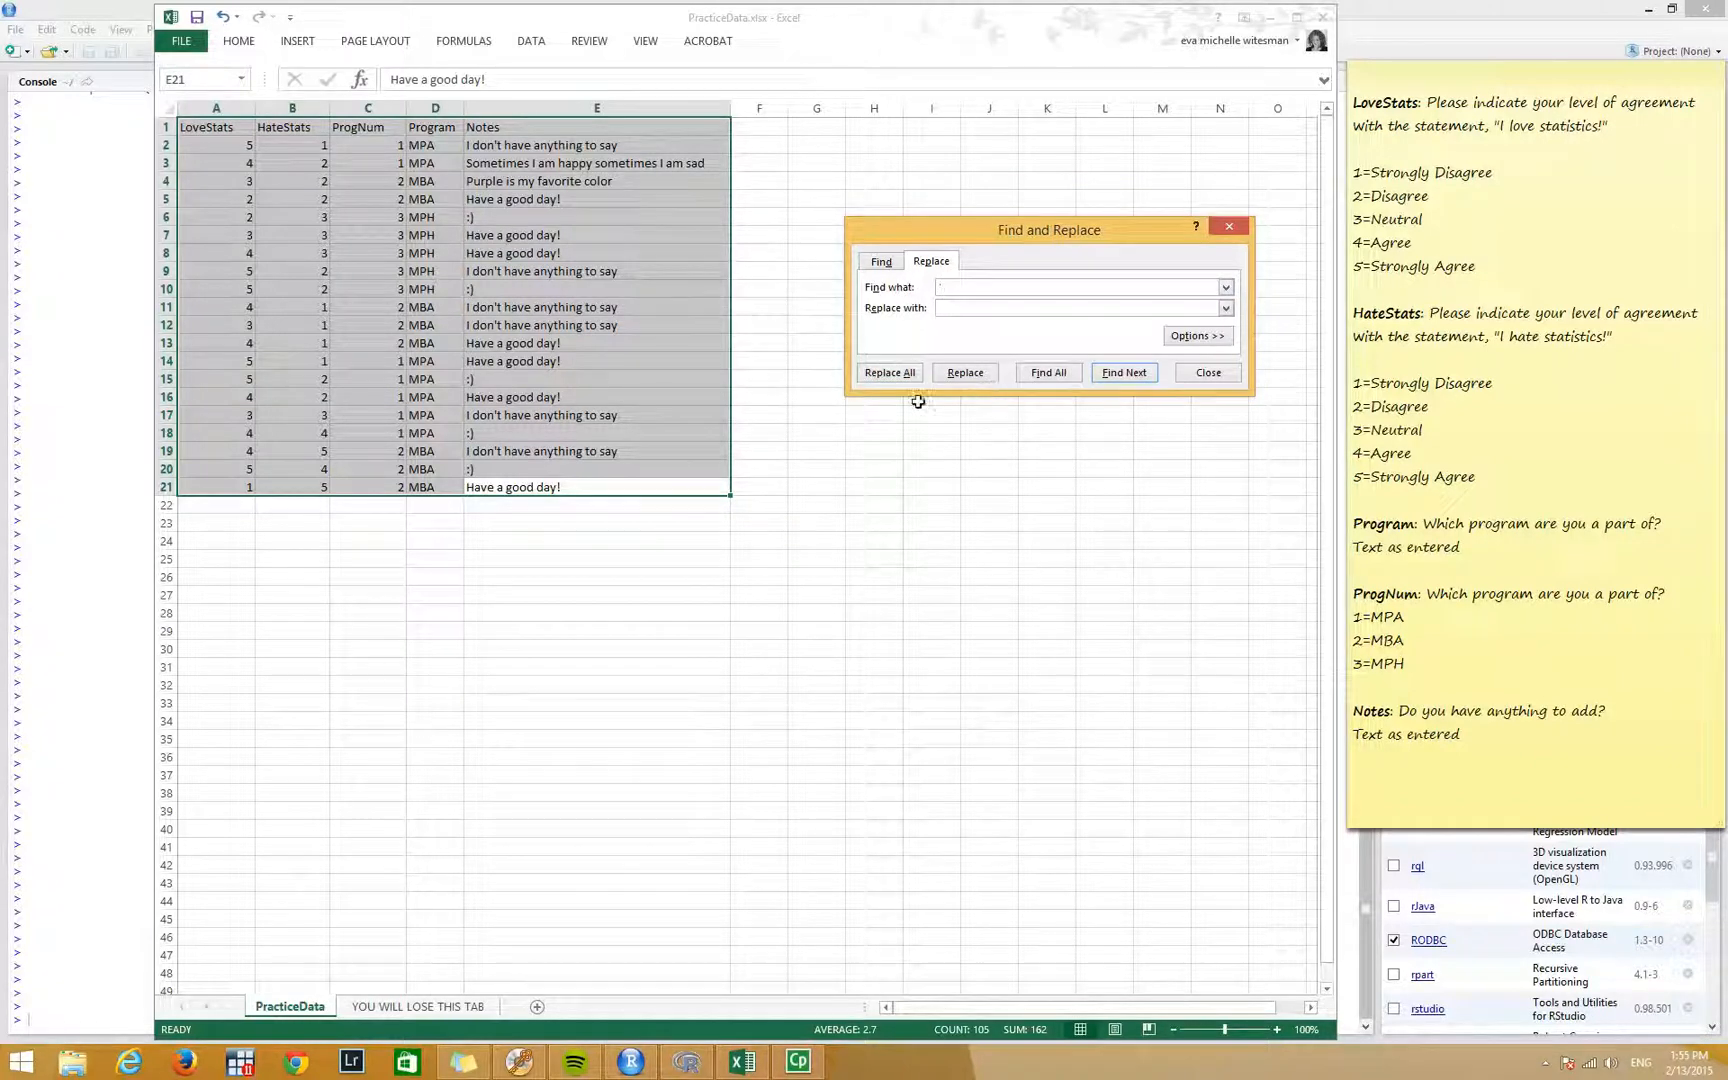
{"action": "left_click", "coordinate": [900, 374]}
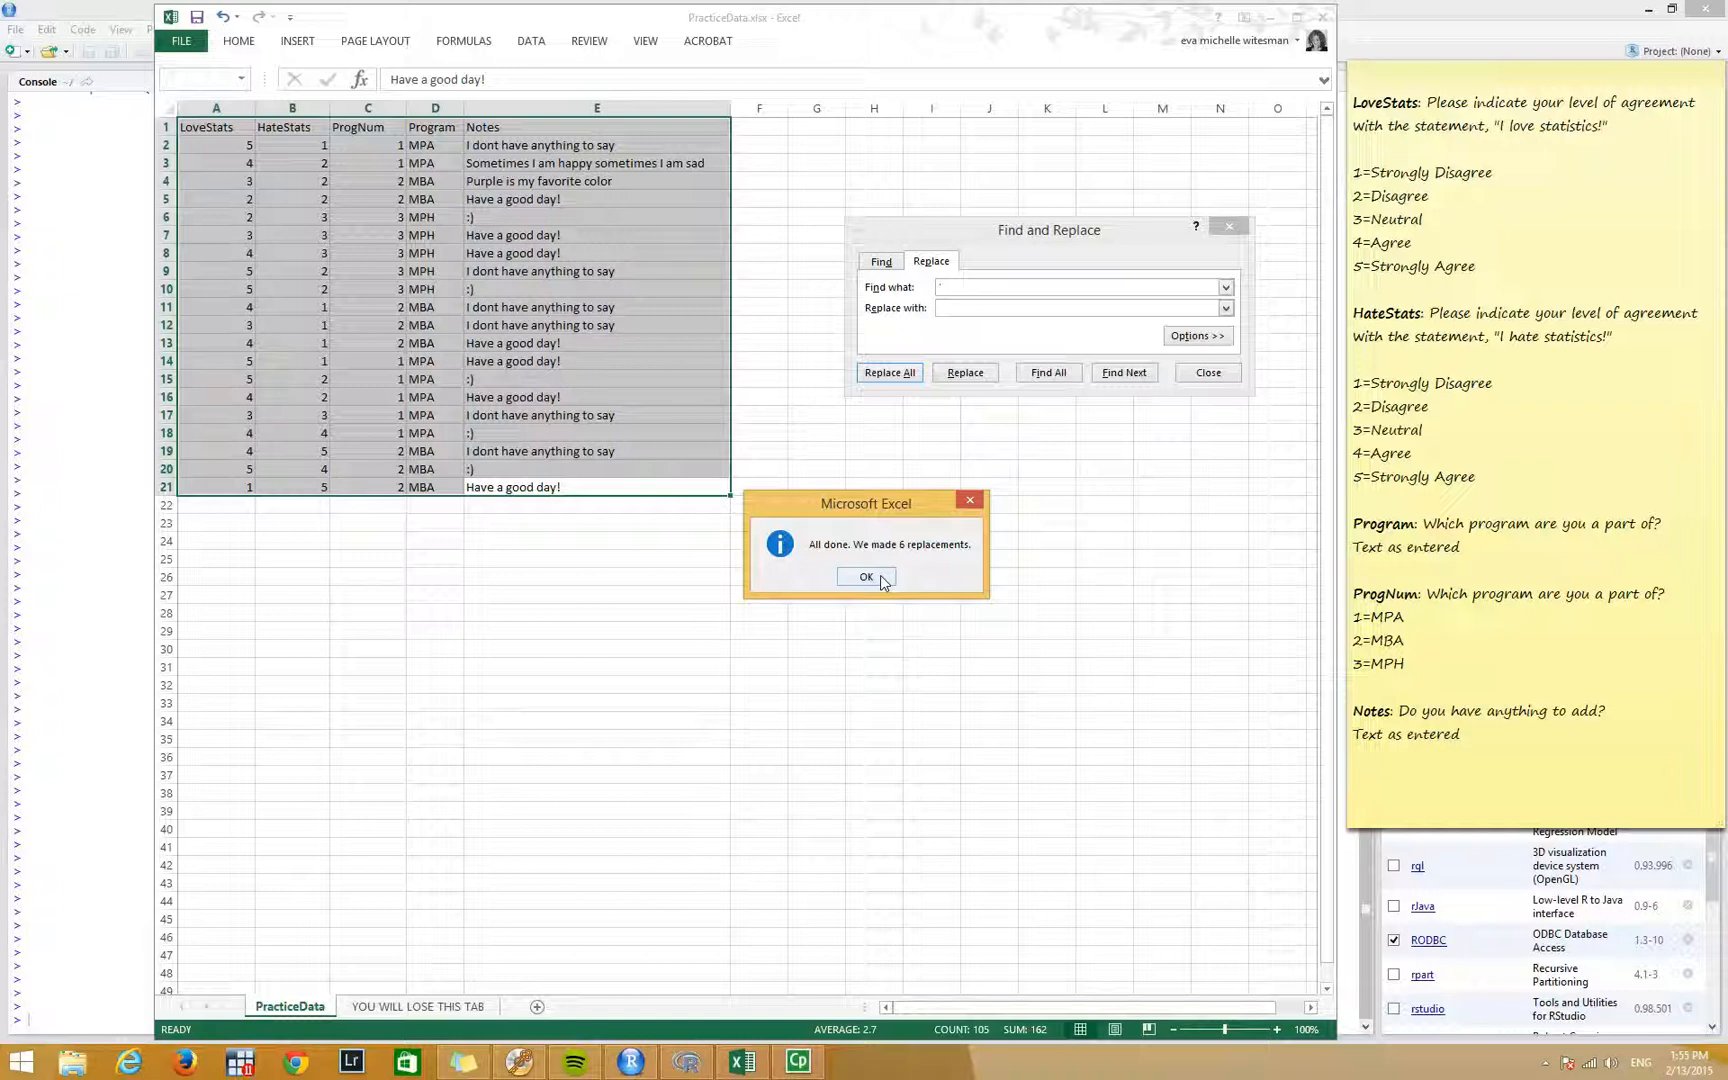
{"action": "left_click", "coordinate": [882, 580]}
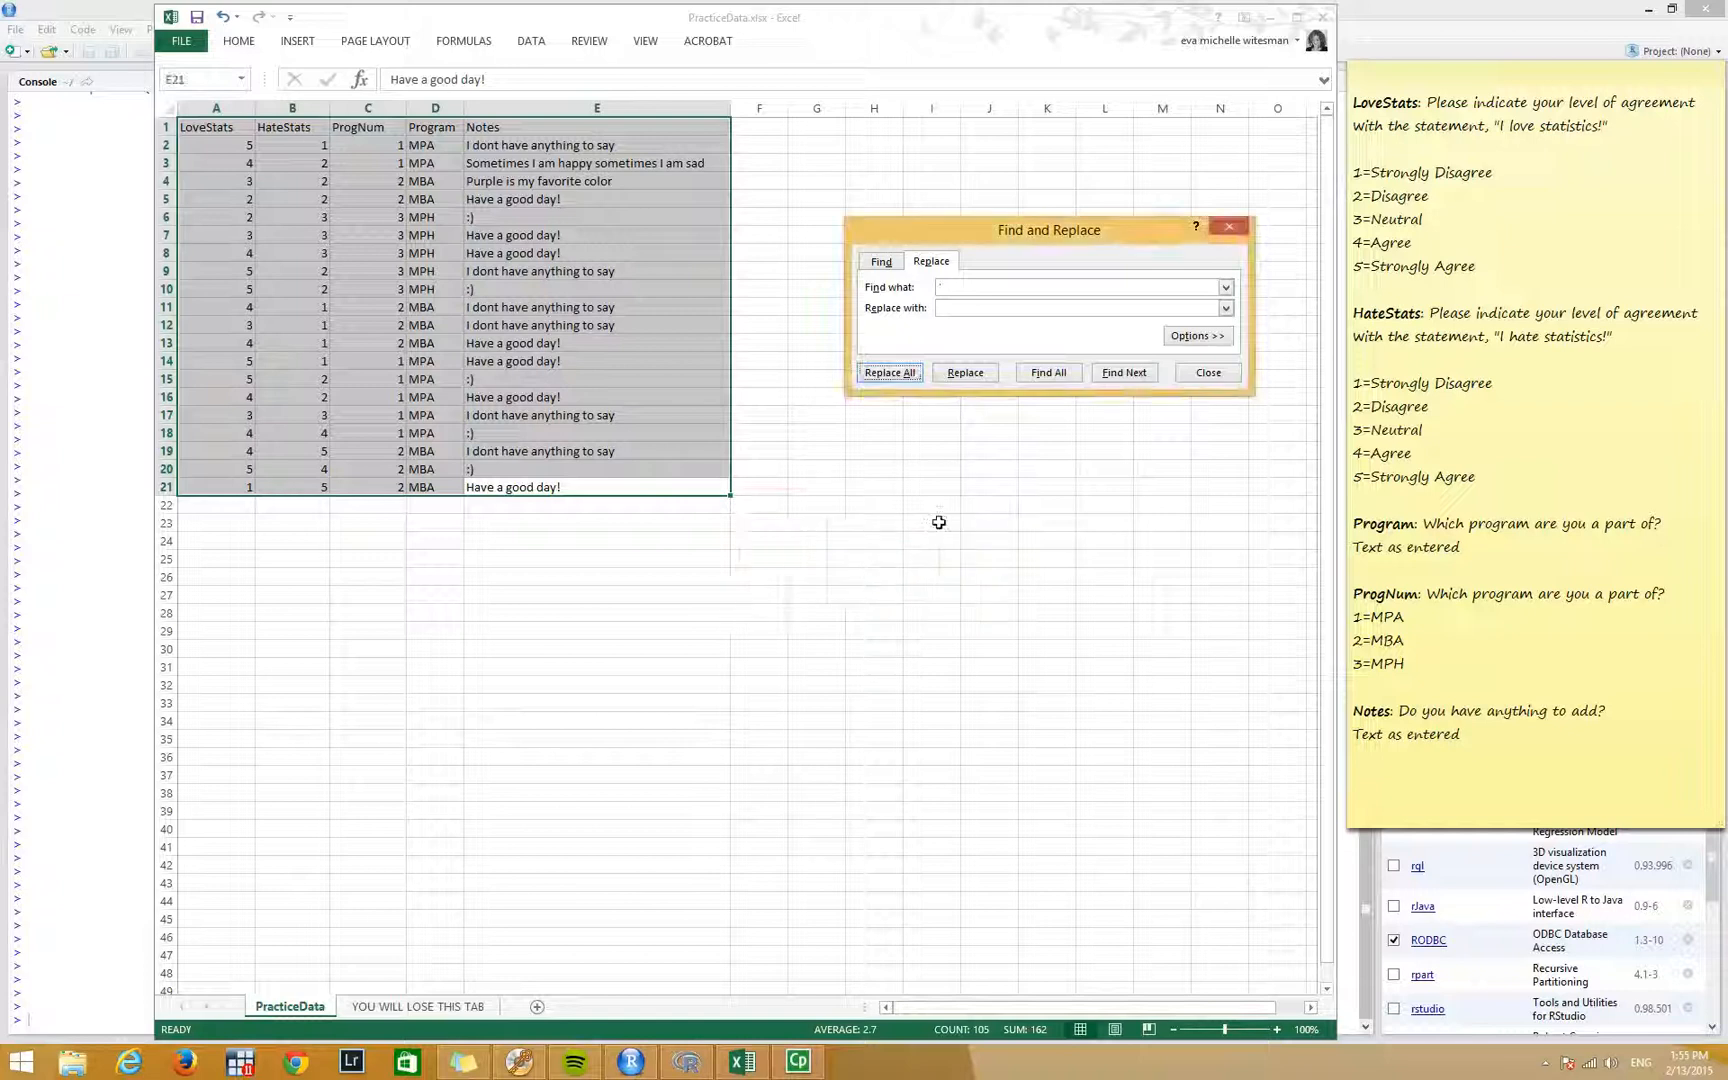
{"action": "left_click", "coordinate": [1231, 230]}
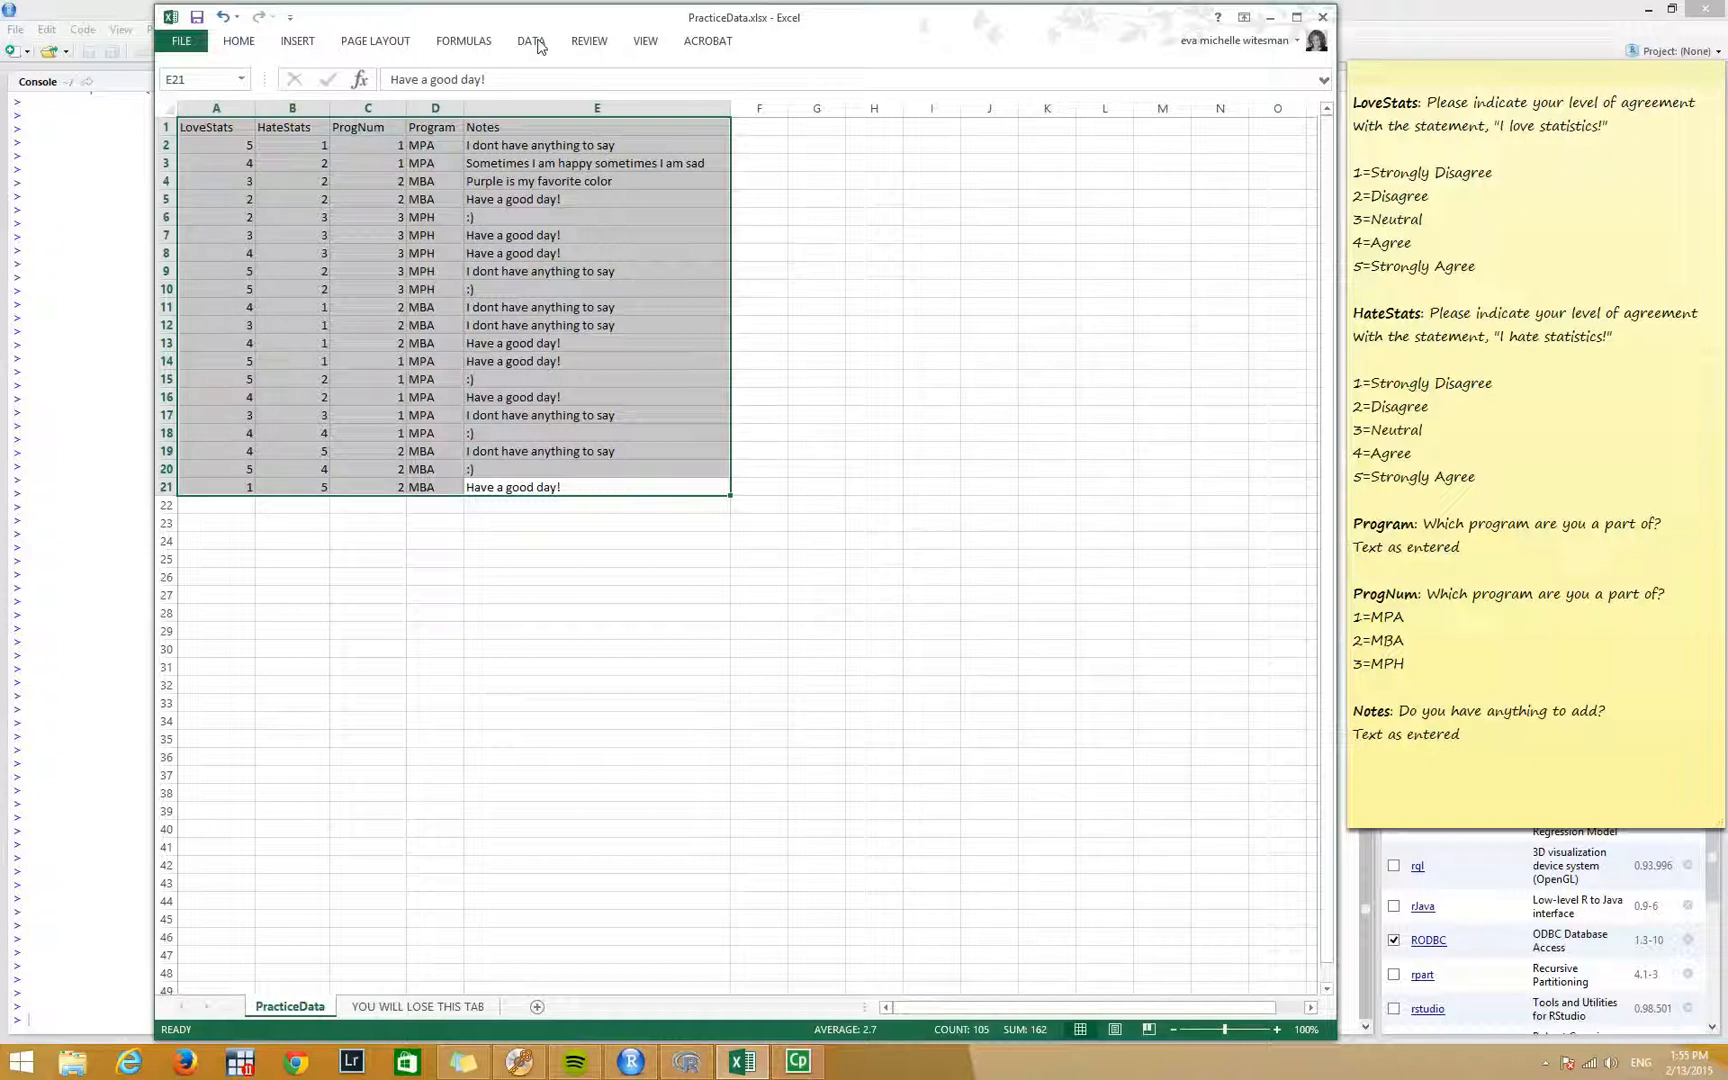
Apply the Number format to the selected data range A1:E21.
{"action": "left_click", "coordinate": [238, 45]}
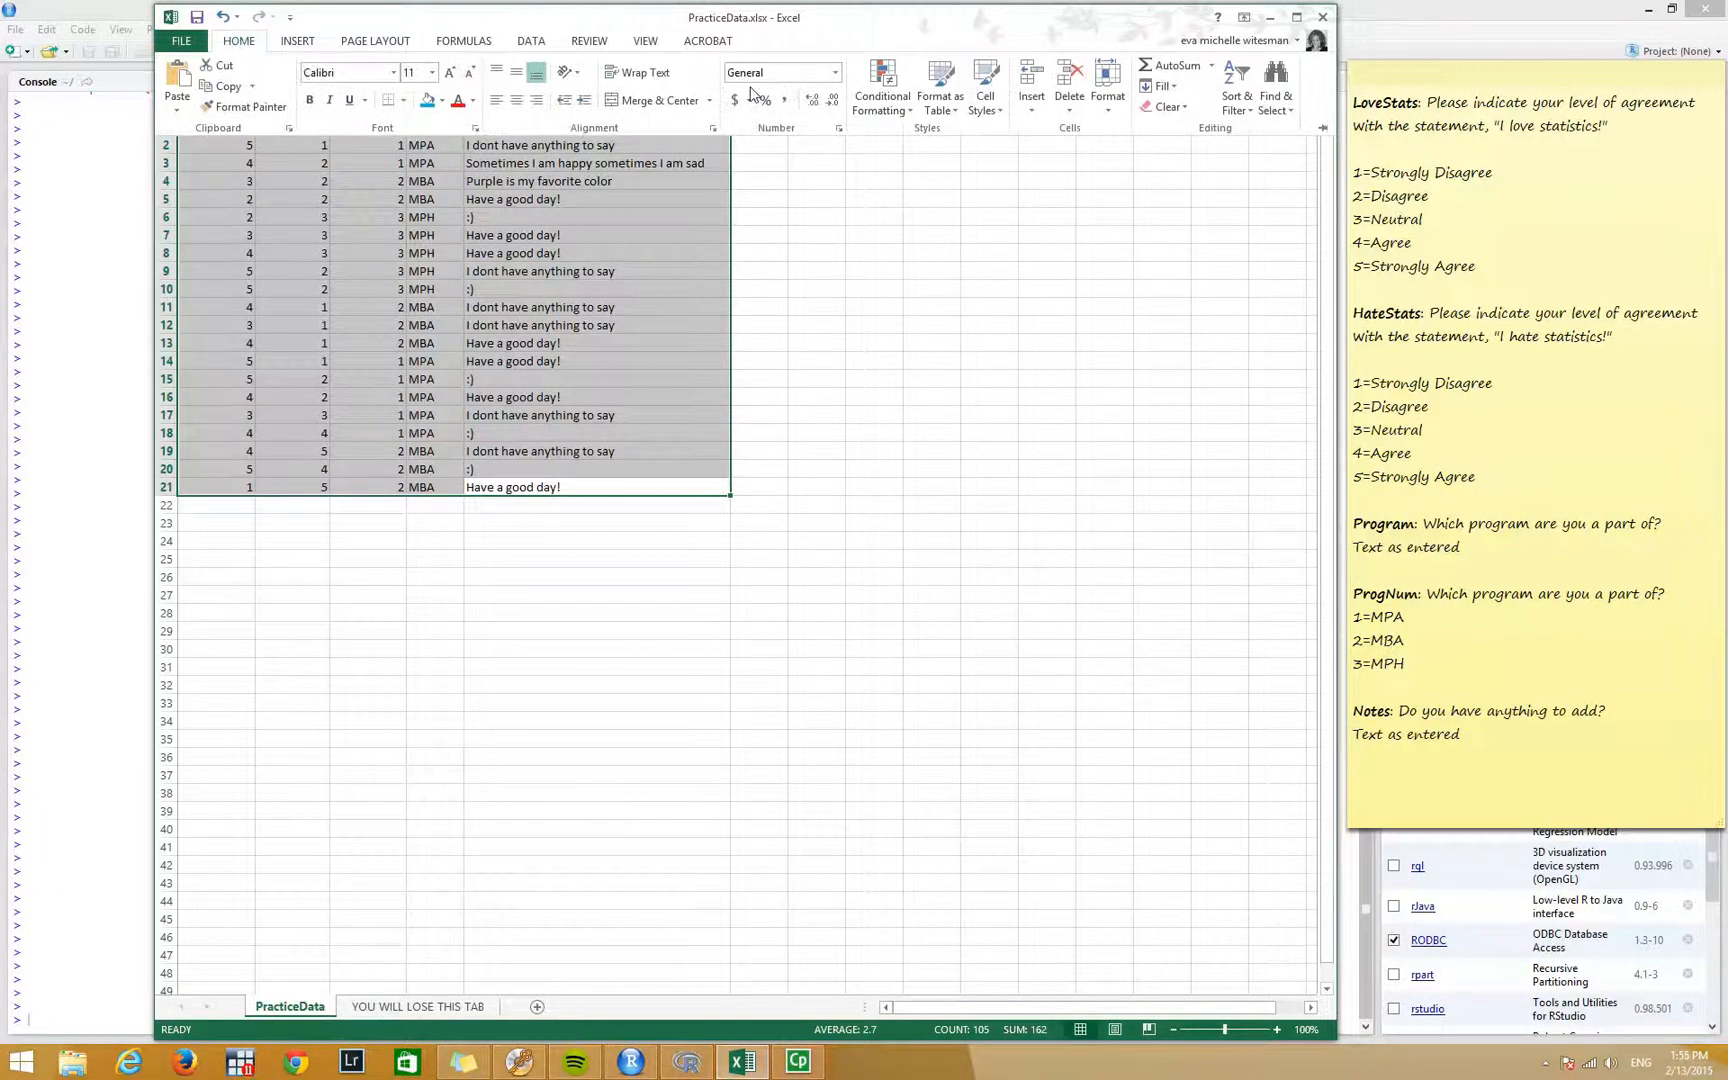
{"action": "left_click", "coordinate": [835, 72]}
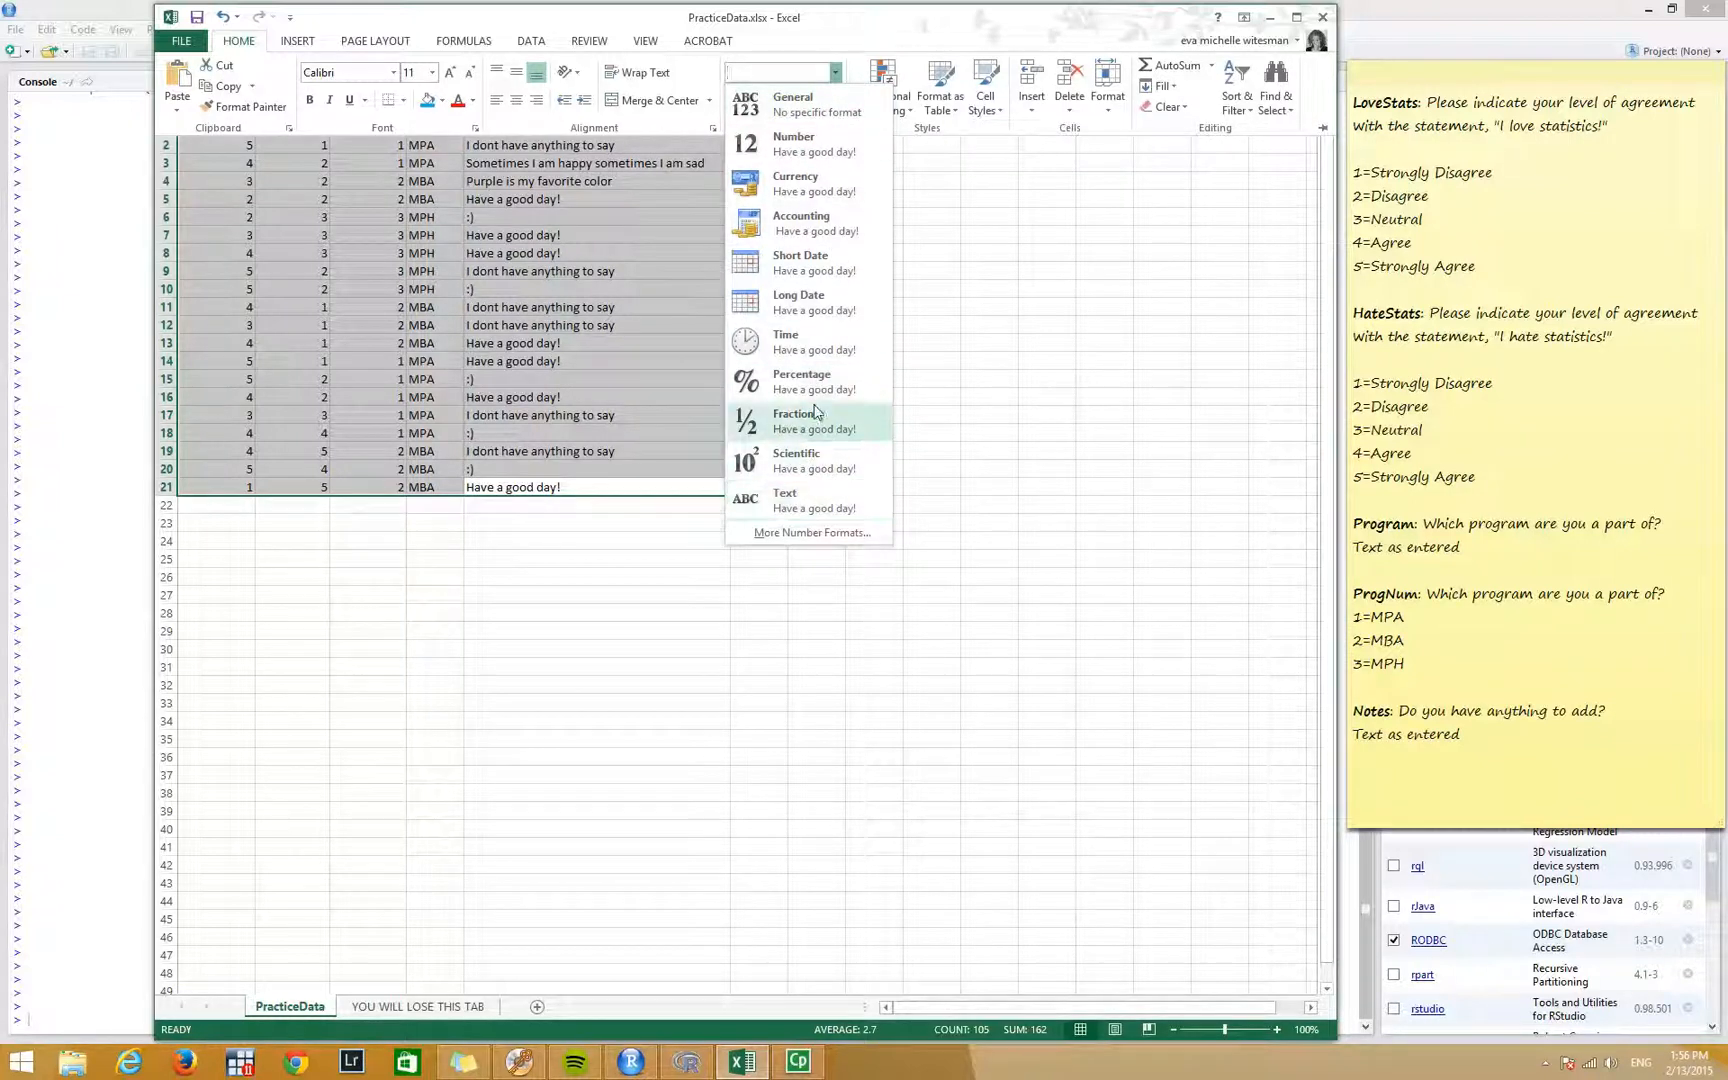
{"action": "left_click", "coordinate": [785, 149]}
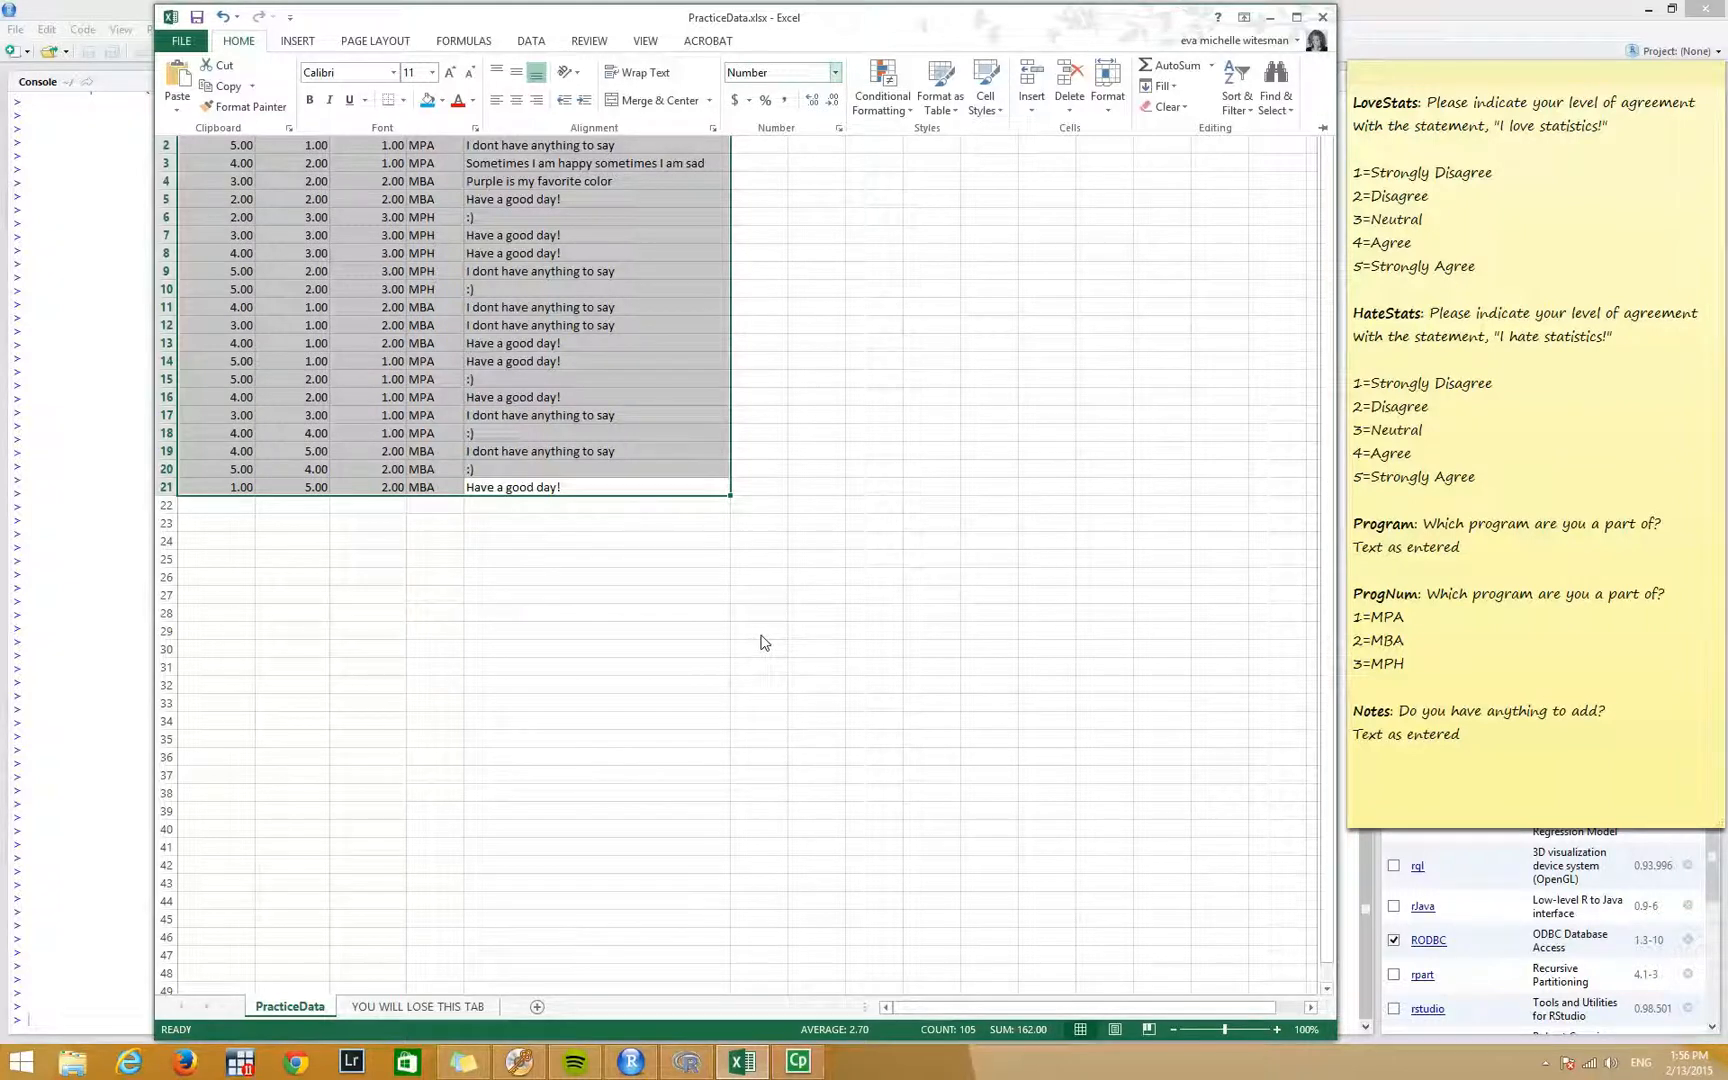
{"action": "key", "text": "Escape"}
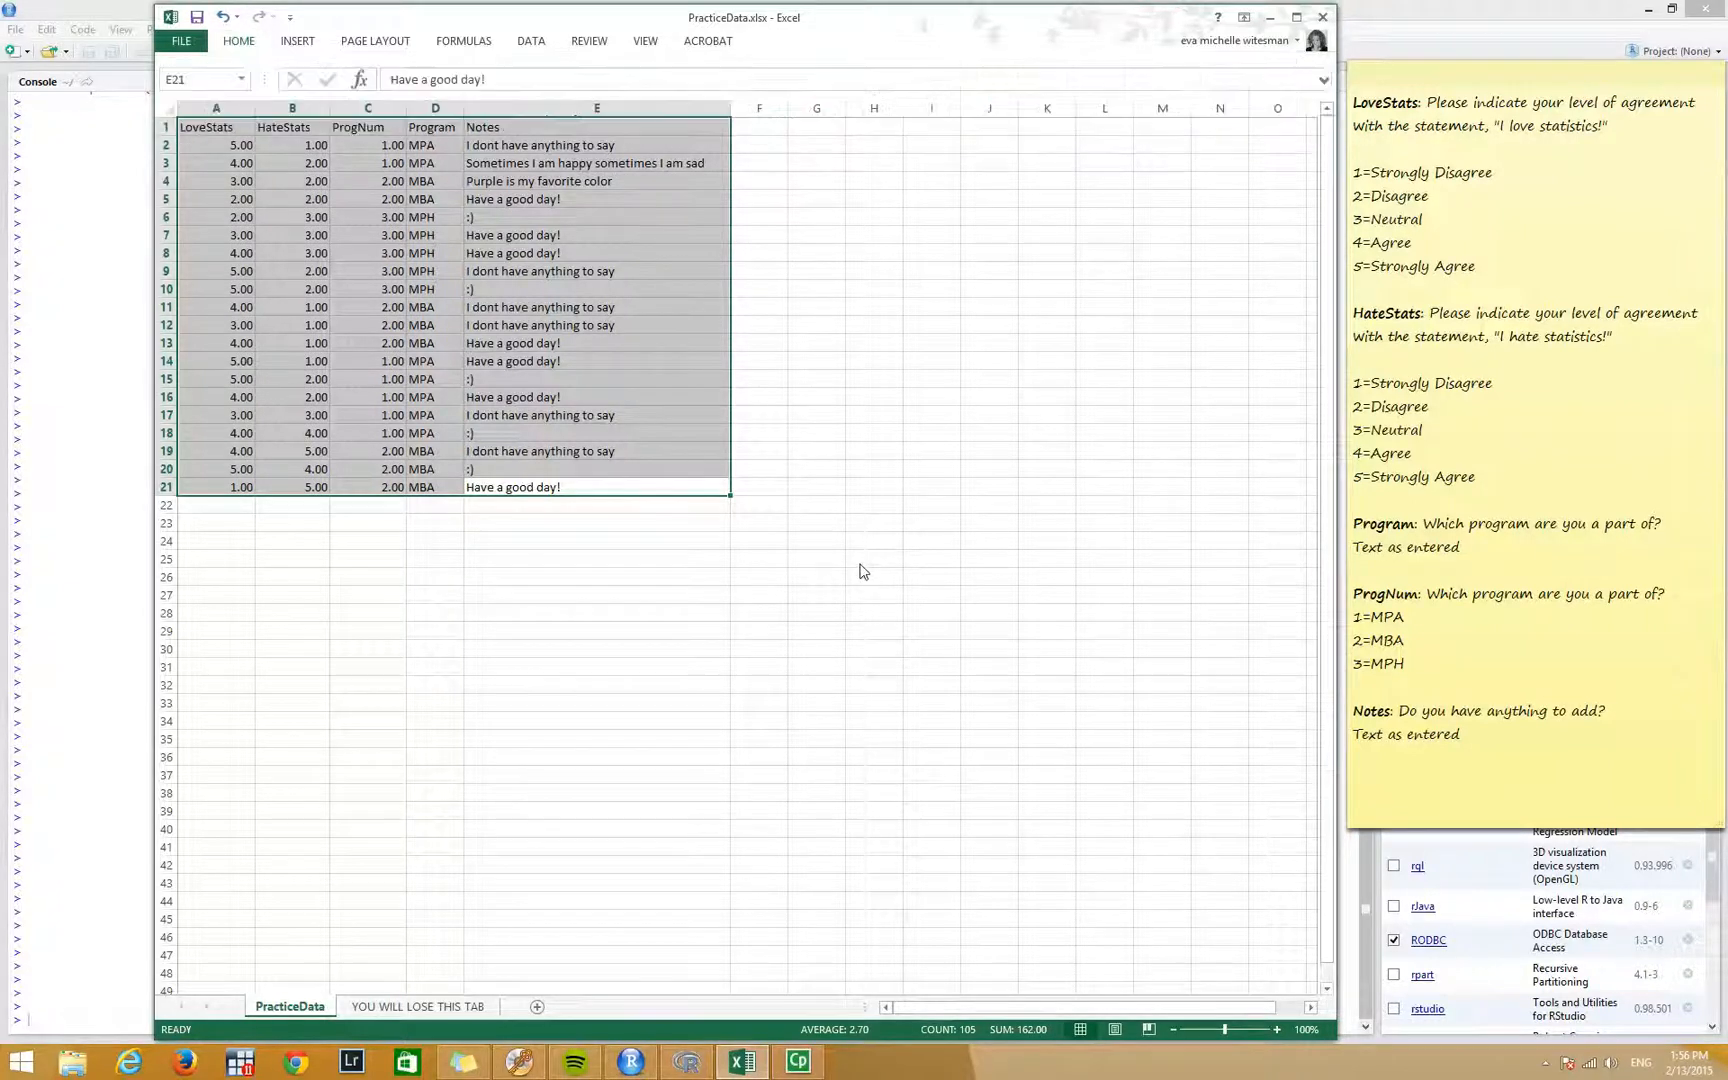
Save the active sheet to the Desktop as PracticeData.csv in CSV (Comma delimited) format, accepting the loss of other sheets and features.
{"action": "left_click", "coordinate": [179, 44]}
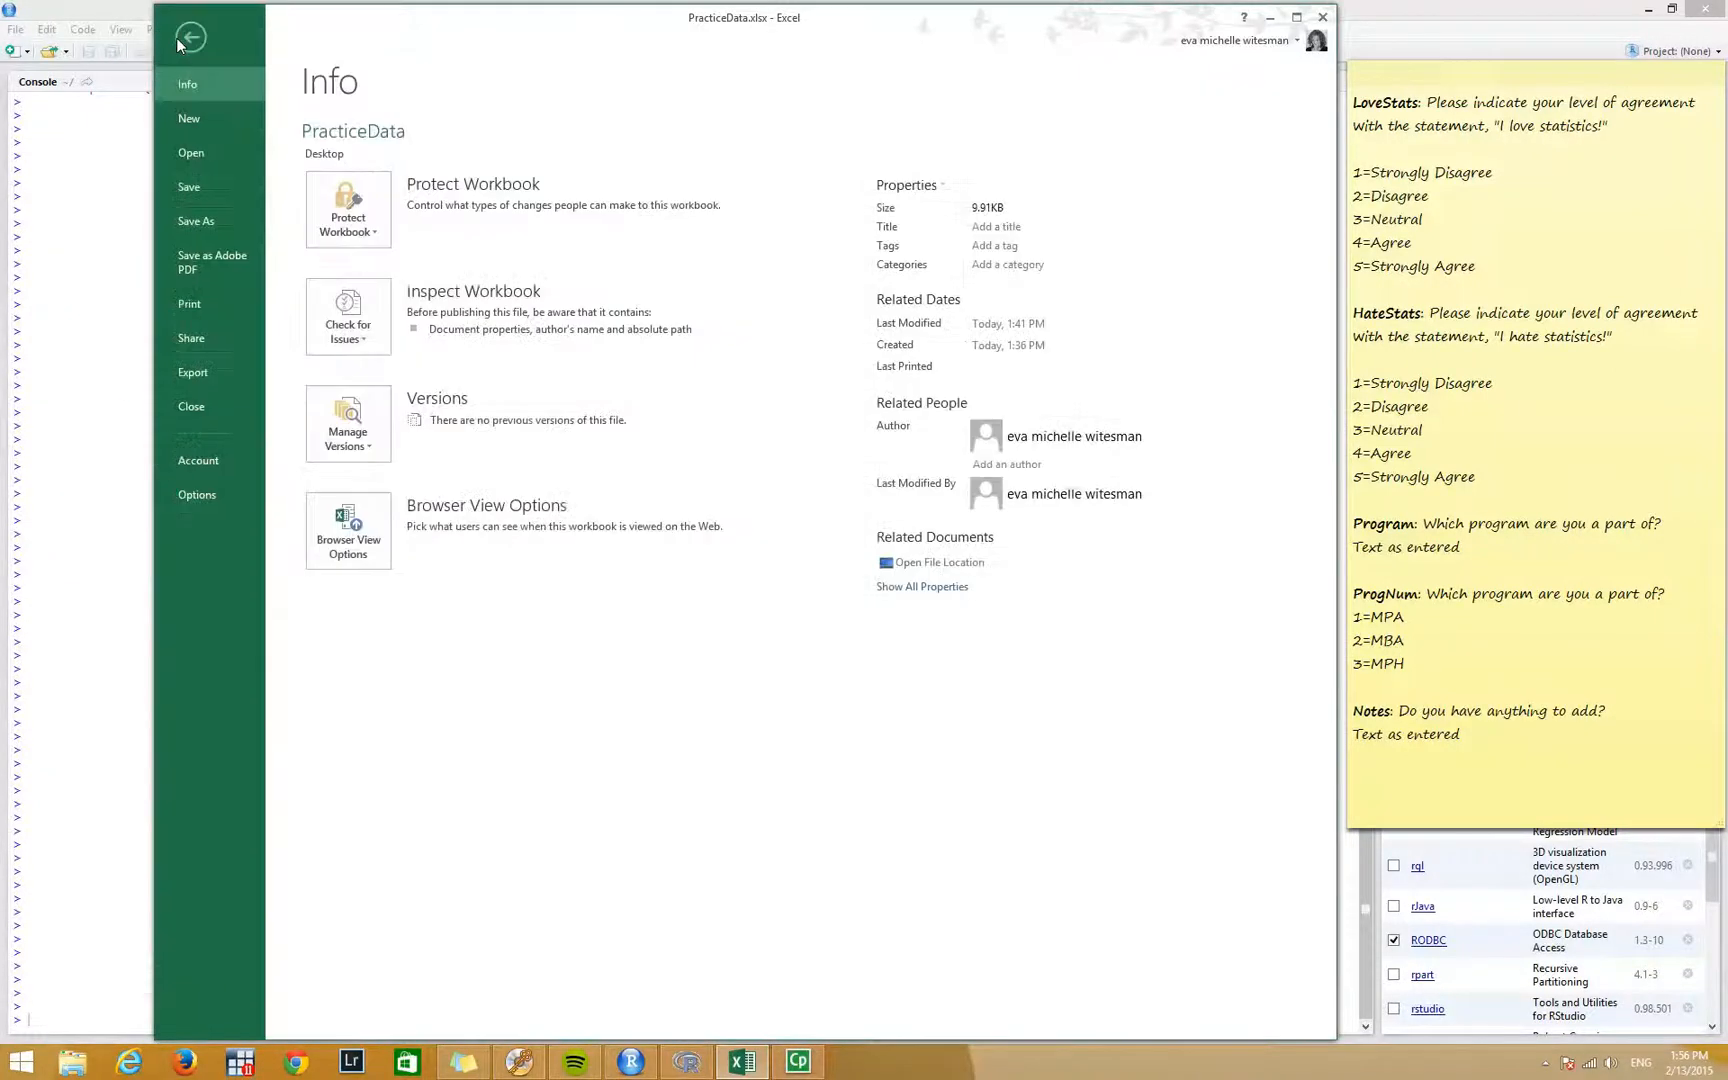
{"action": "left_click", "coordinate": [202, 220]}
{"action": "left_click", "coordinate": [638, 198]}
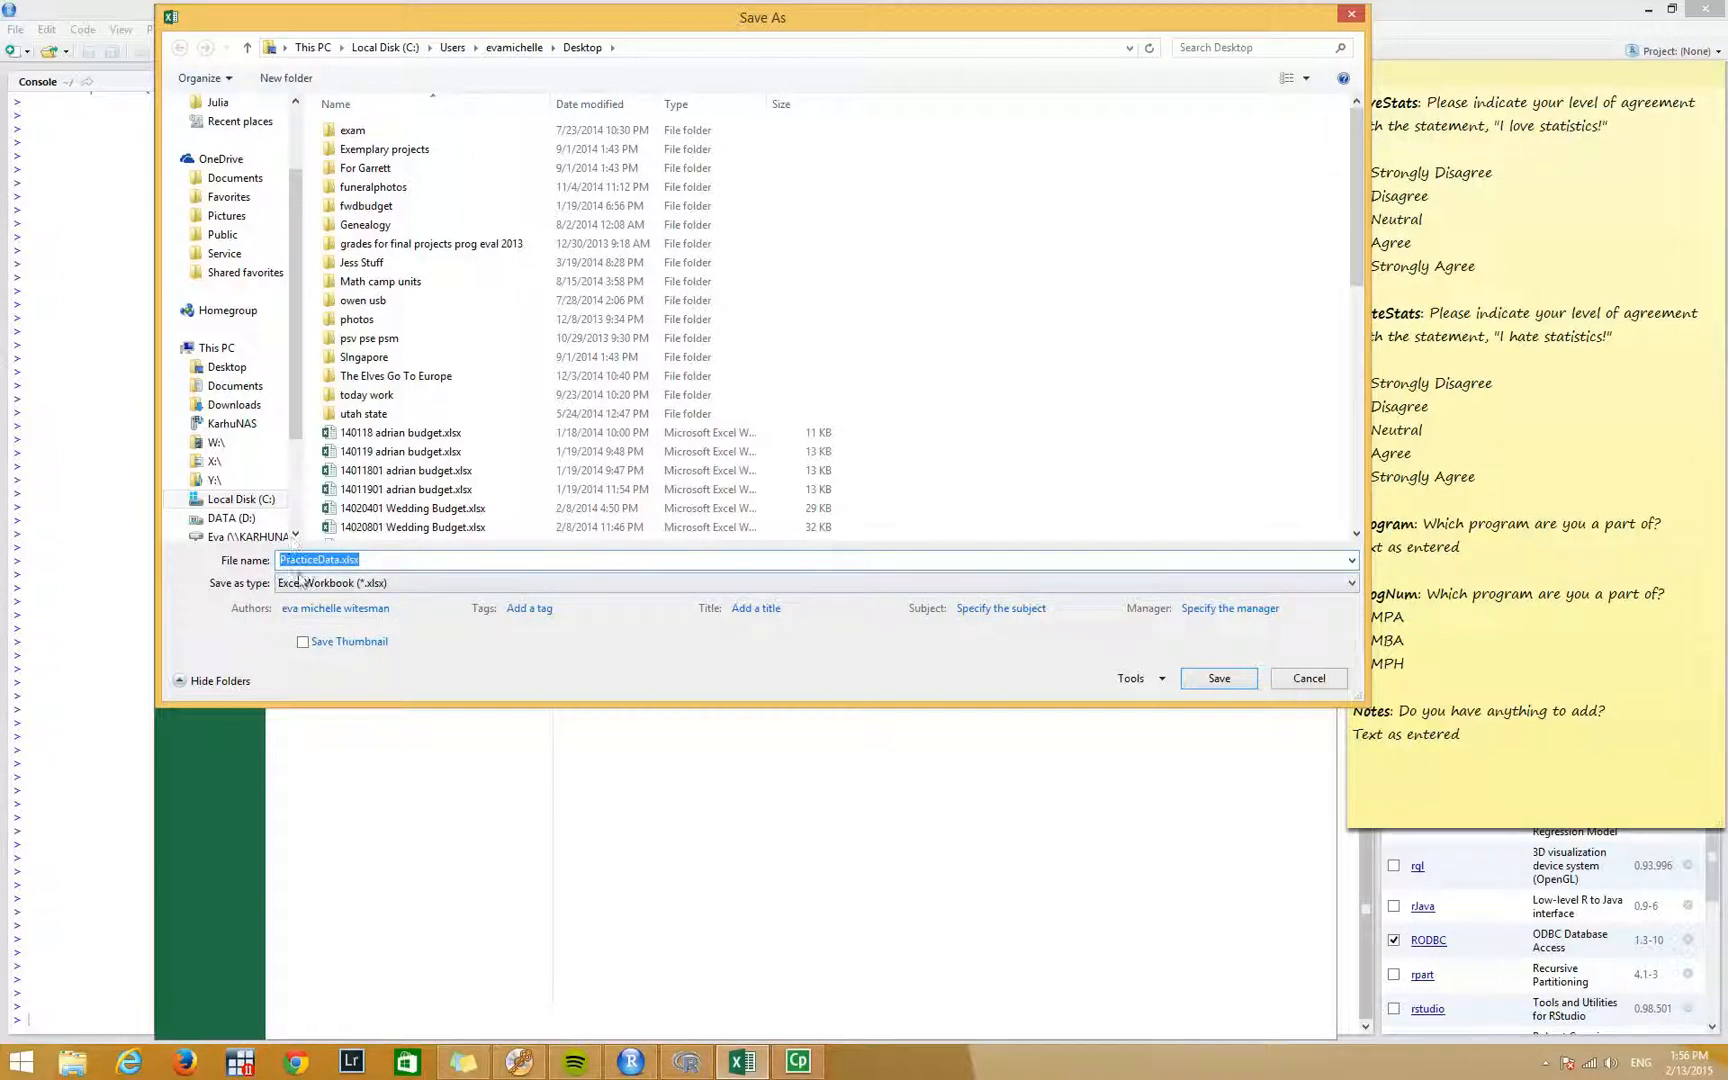
{"action": "left_click", "coordinate": [1352, 585]}
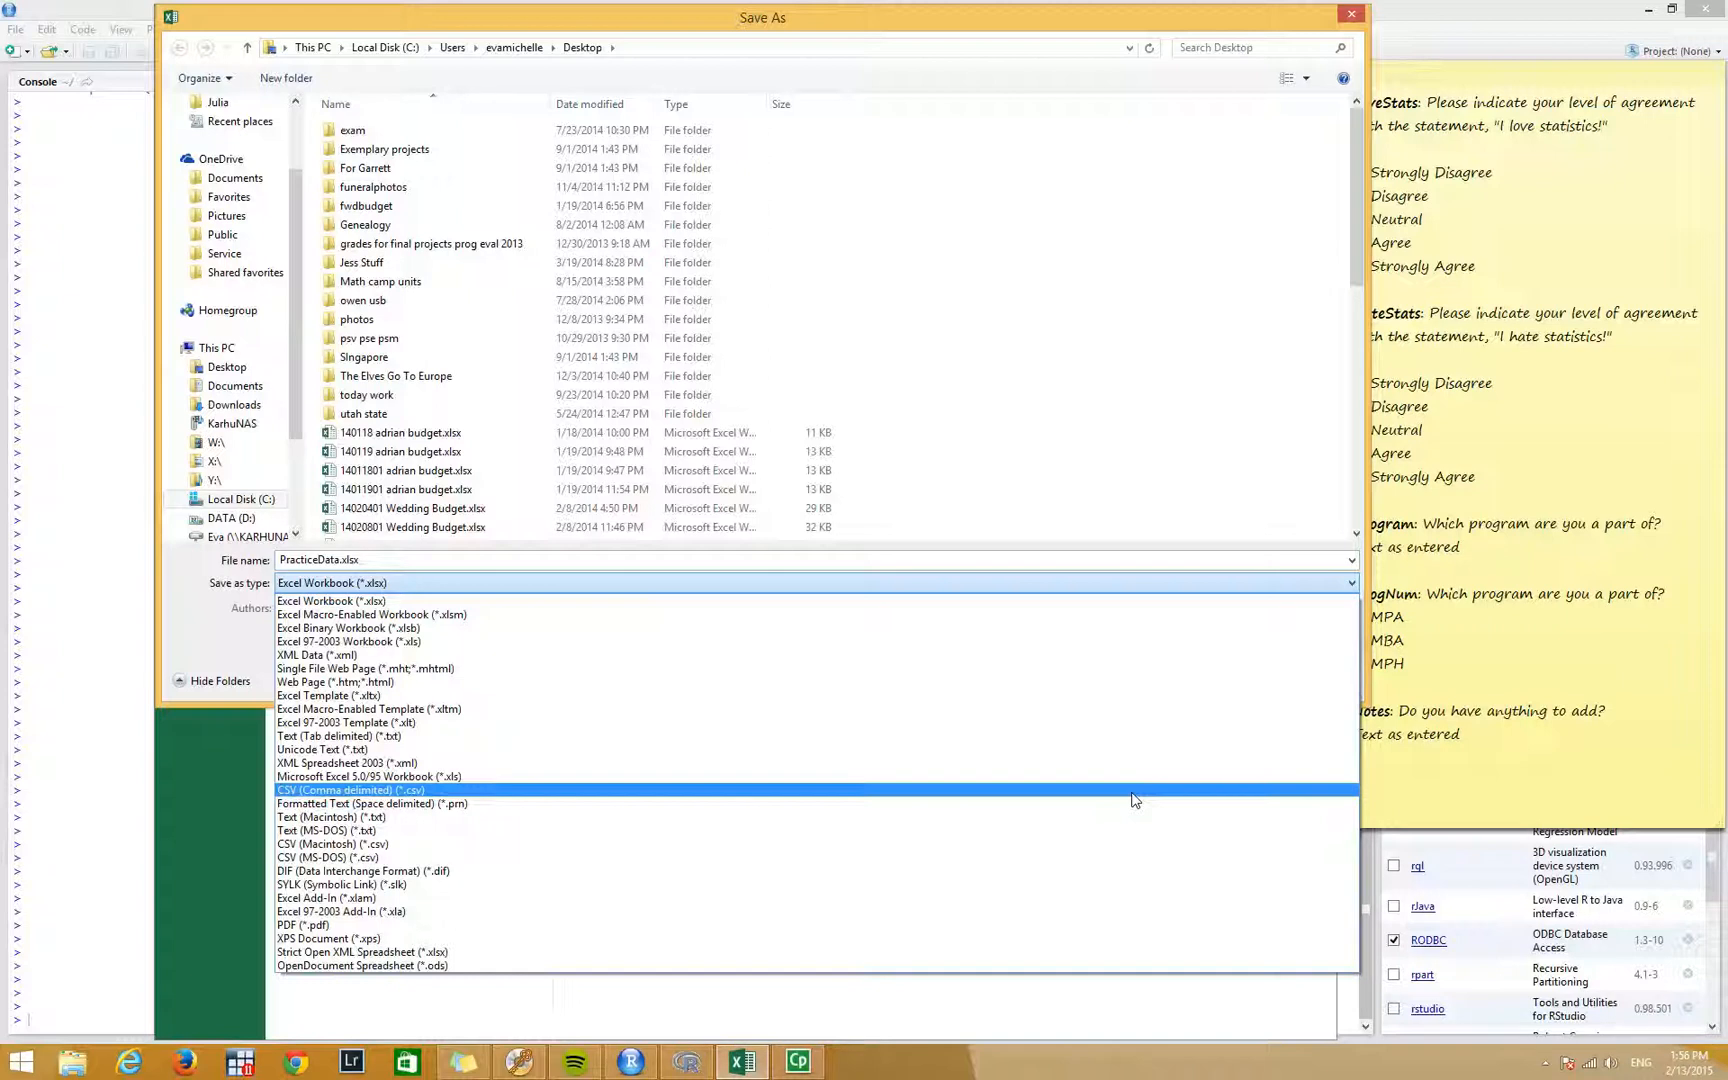
{"action": "left_click", "coordinate": [1135, 800]}
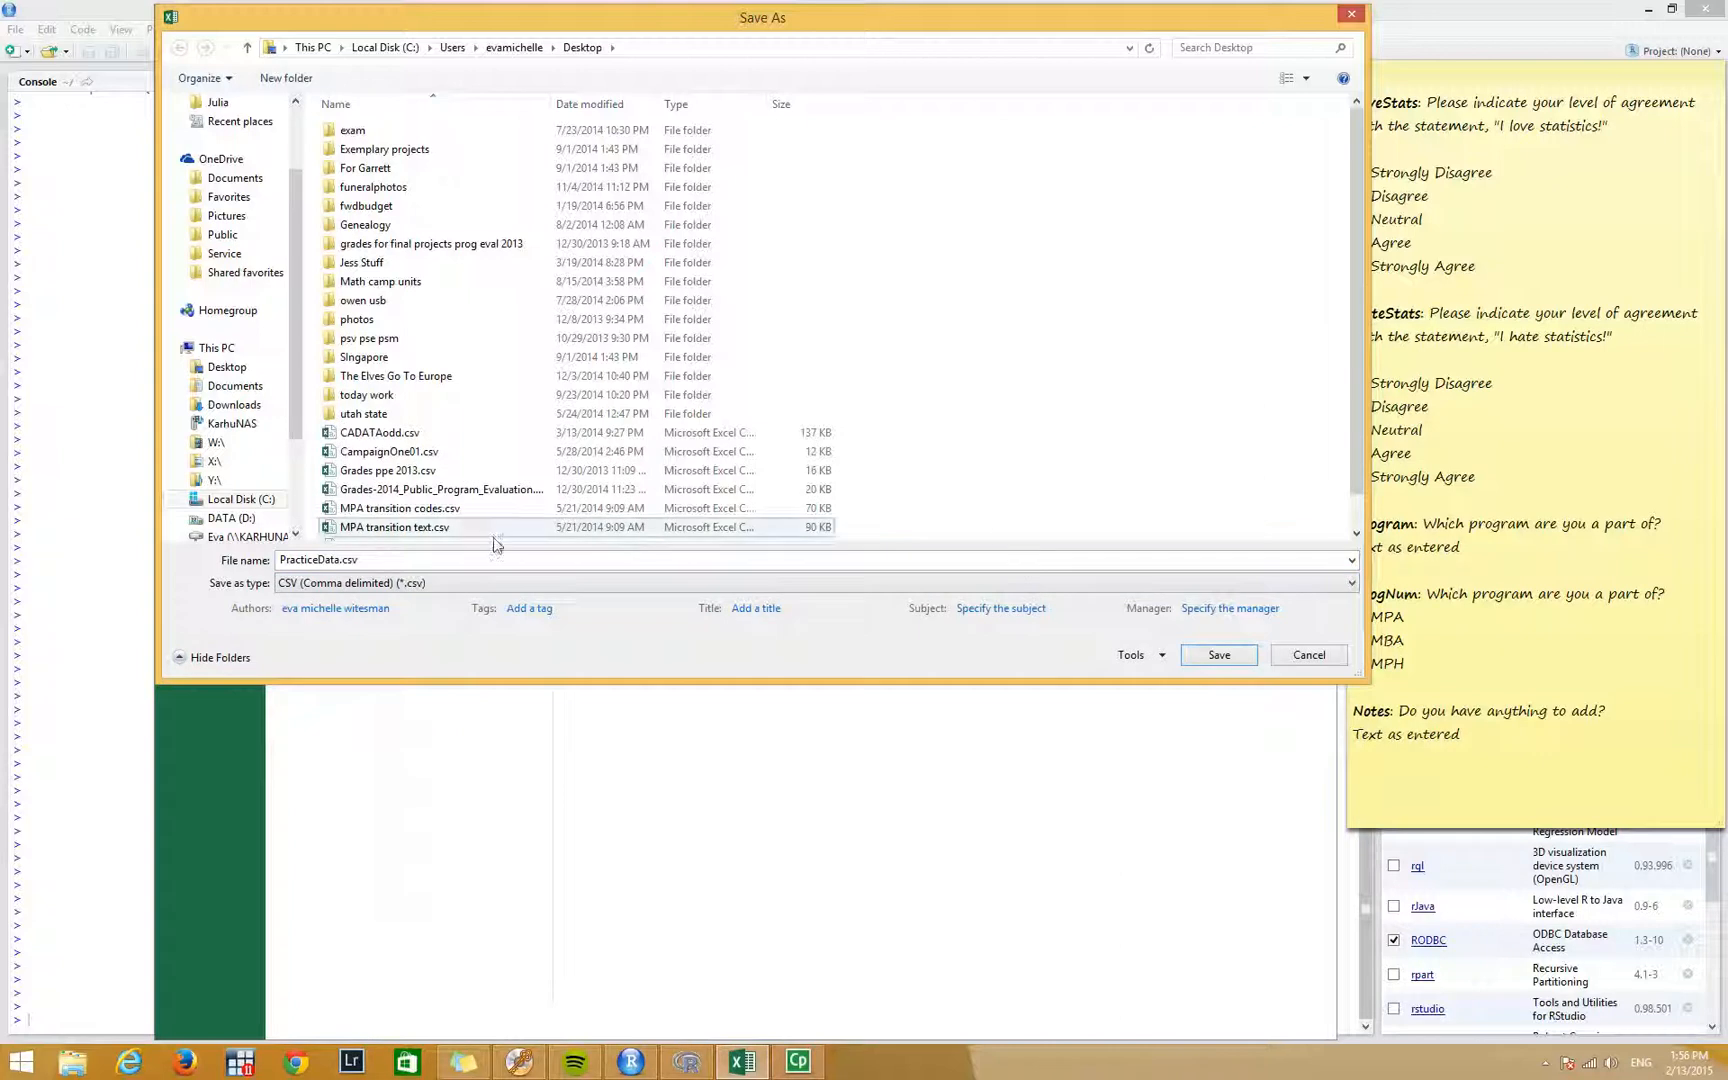
{"action": "double_click", "coordinate": [345, 561]}
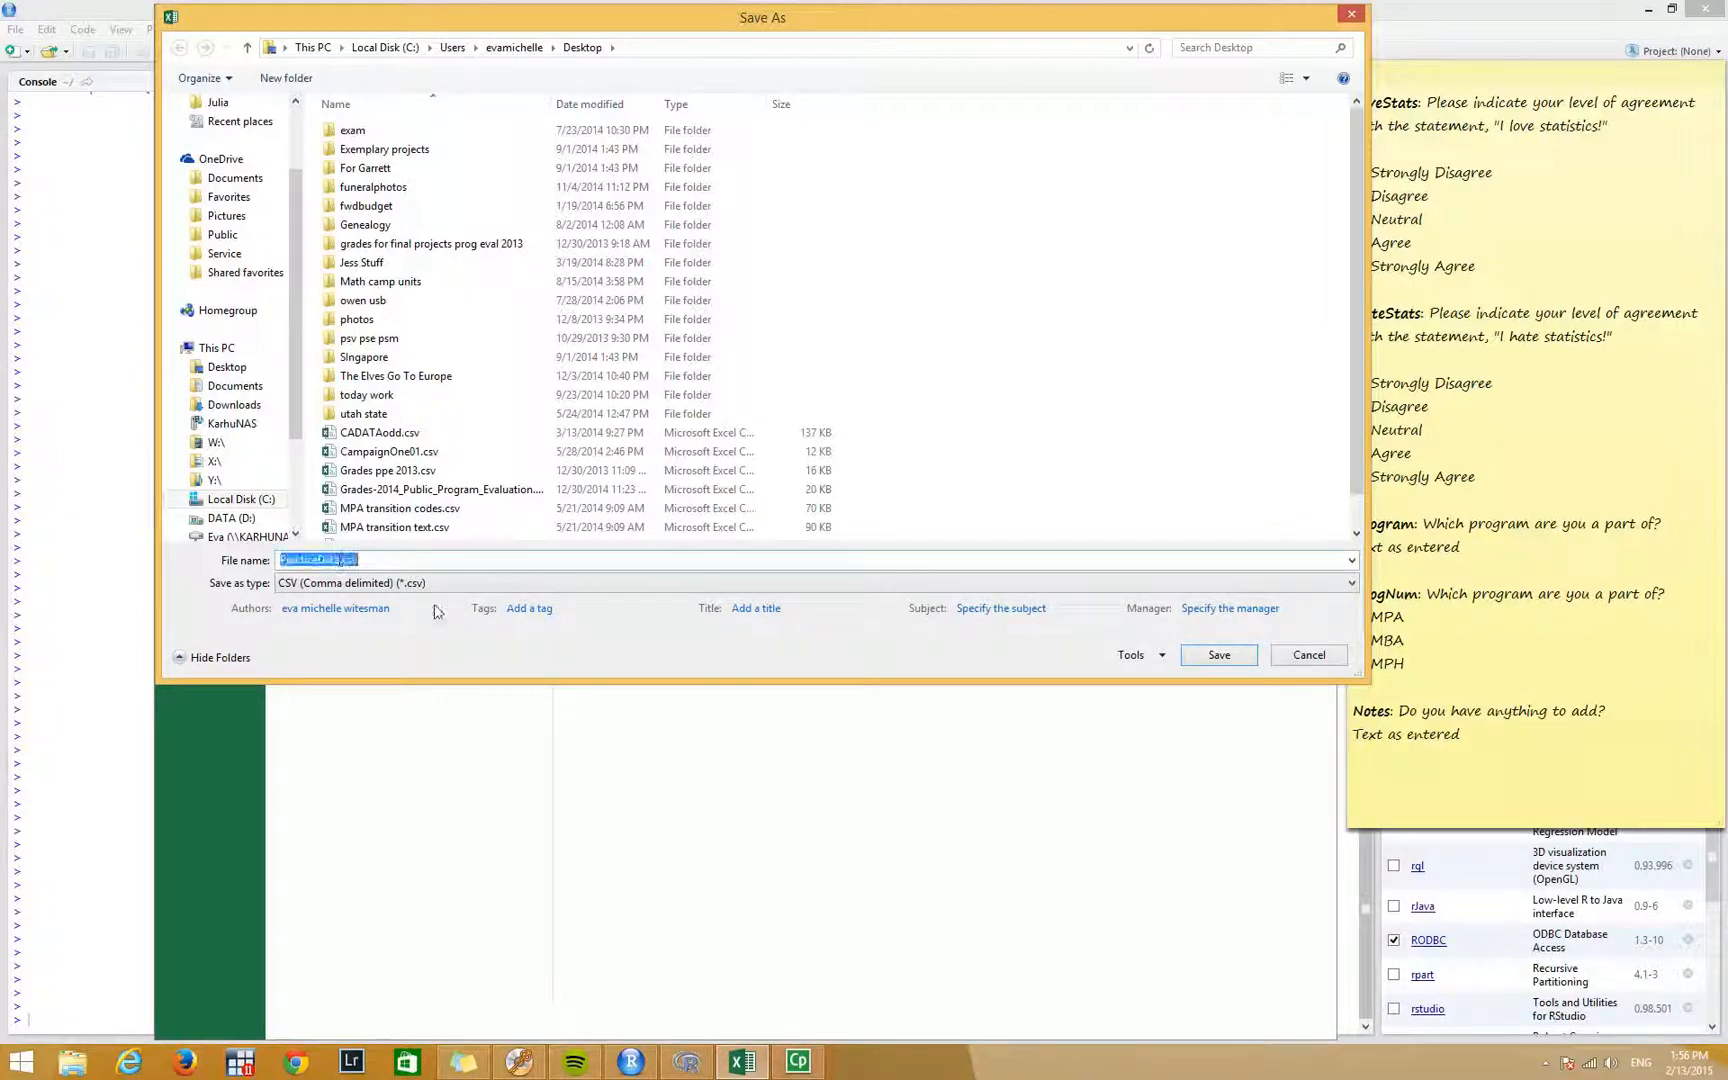
{"action": "left_click", "coordinate": [1238, 657]}
{"action": "left_click", "coordinate": [918, 538]}
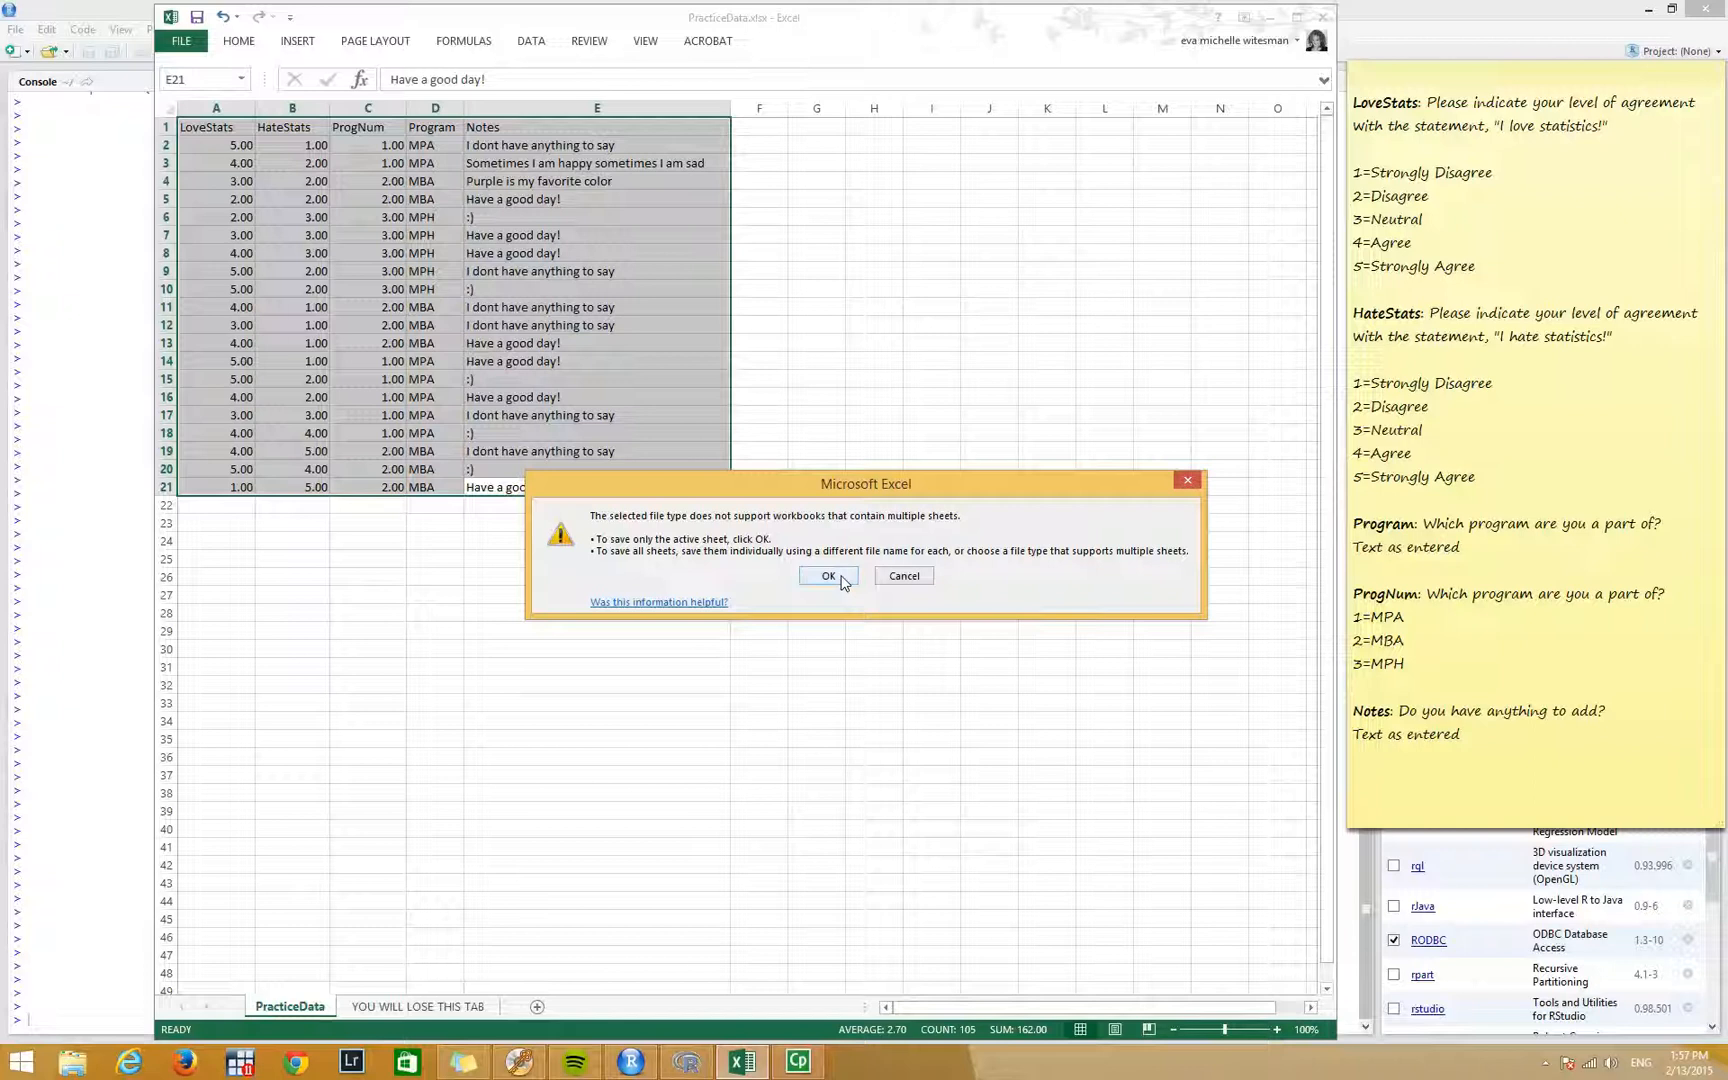
{"action": "left_click", "coordinate": [830, 577]}
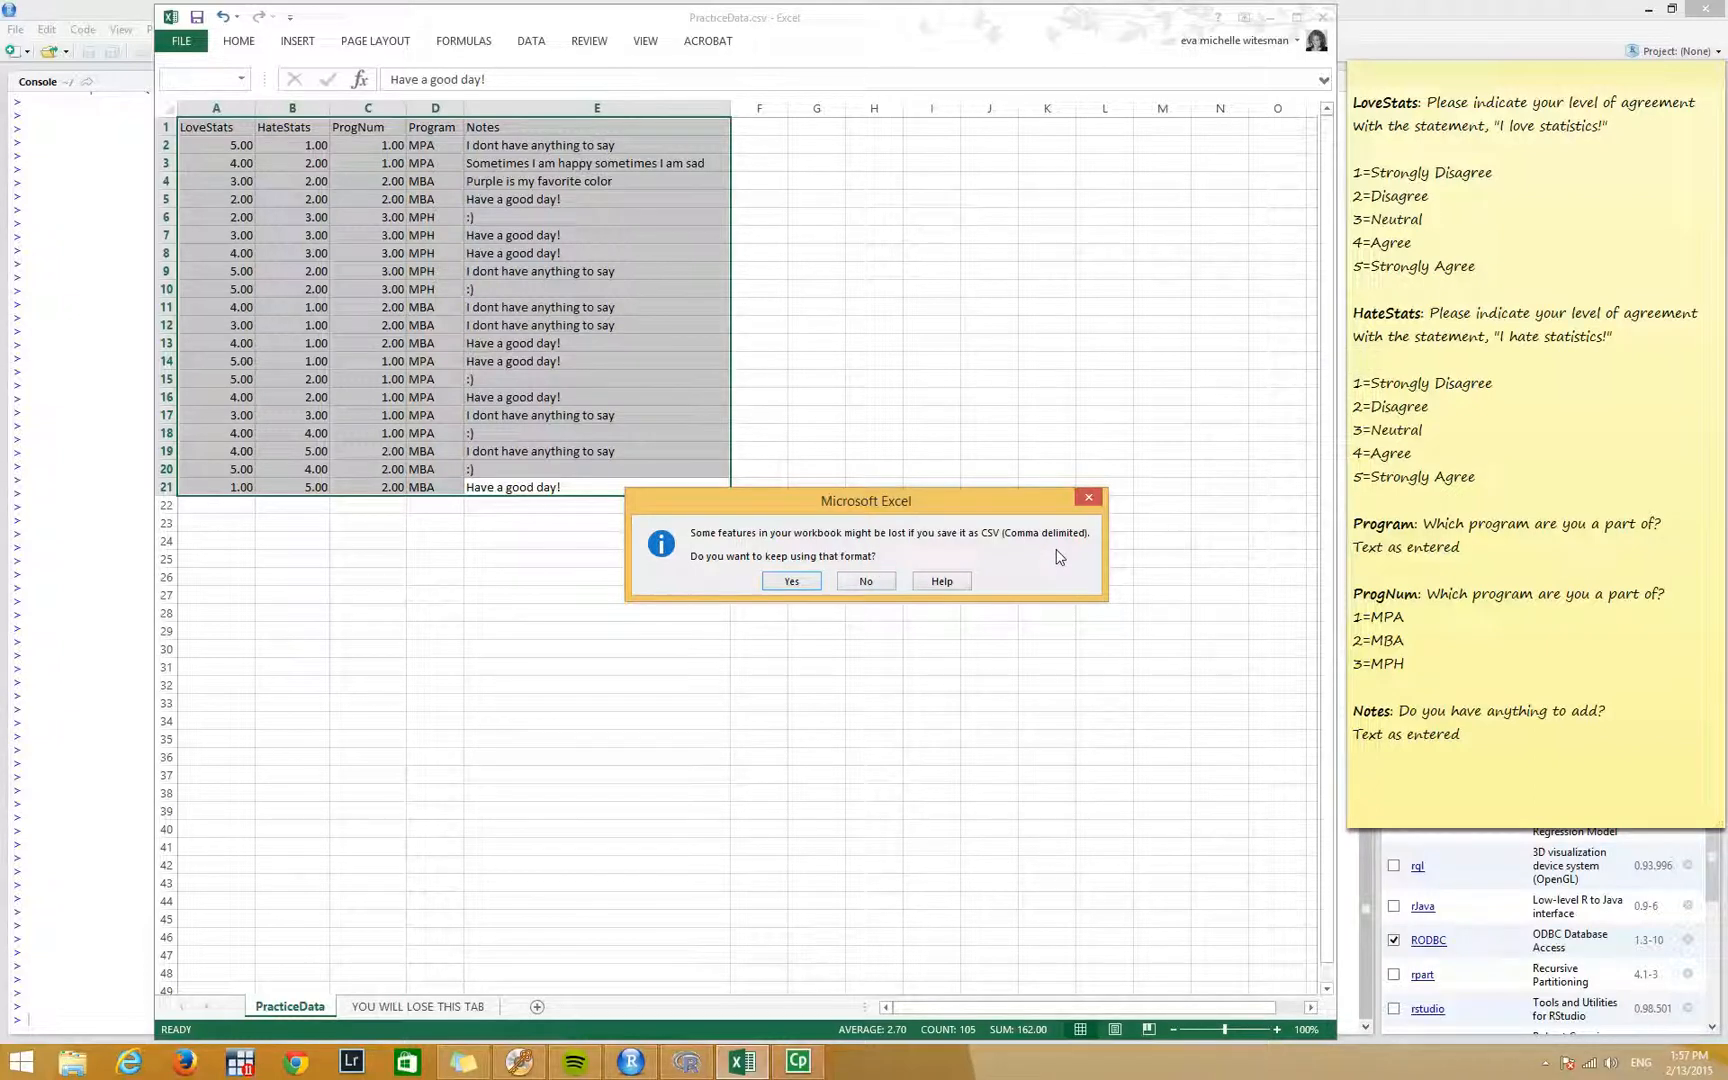
{"action": "left_click", "coordinate": [792, 582]}
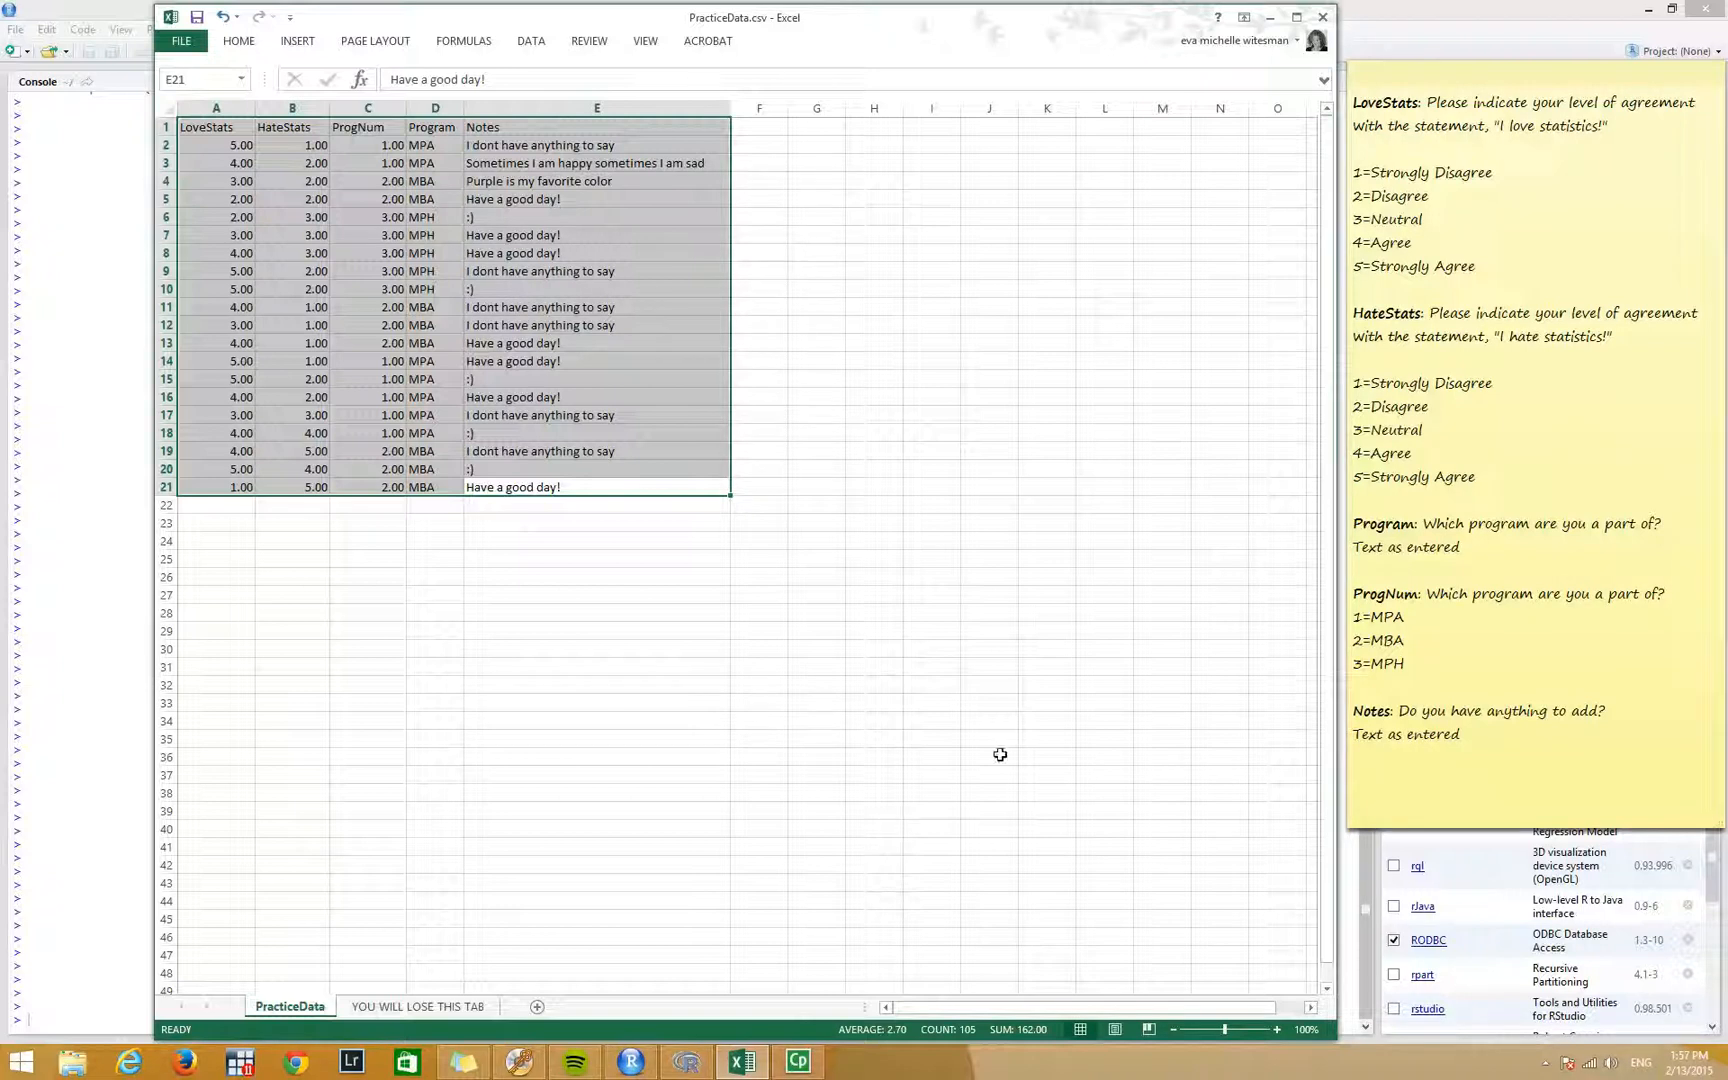
Close the workbook without saving further changes and switch to R Commander.
{"action": "left_click", "coordinate": [1325, 20]}
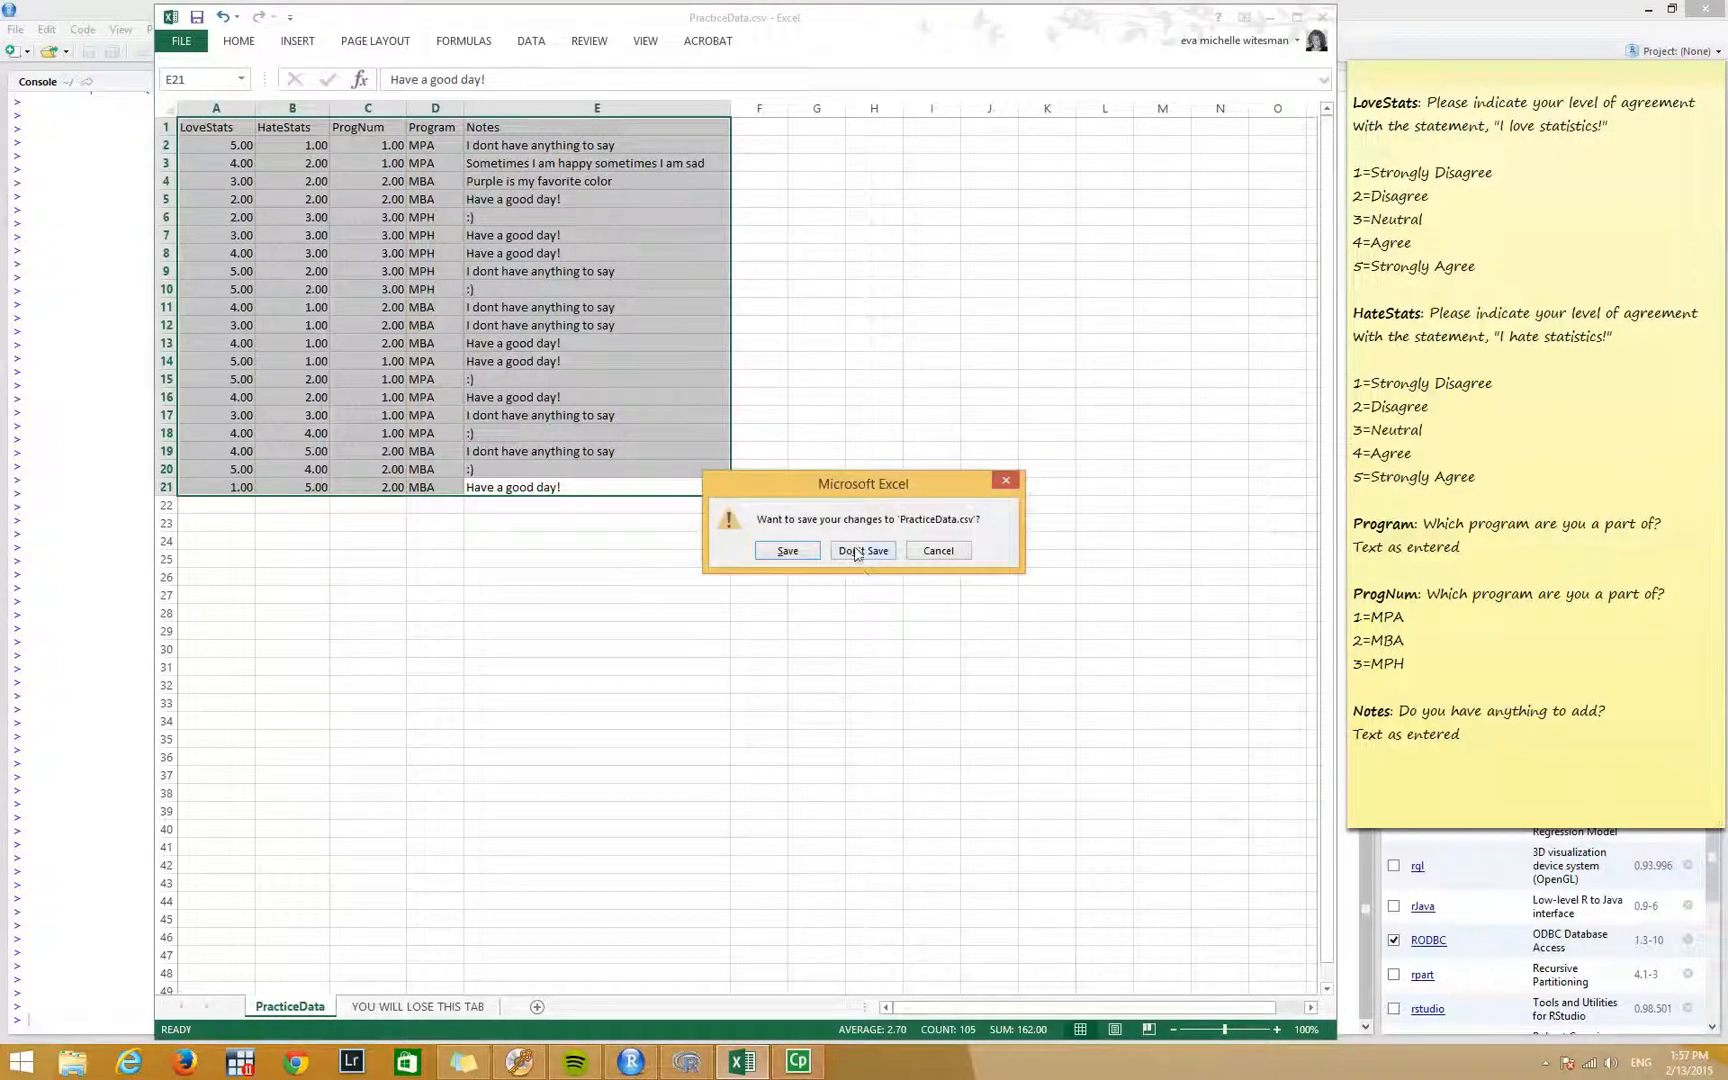
{"action": "left_click", "coordinate": [858, 556]}
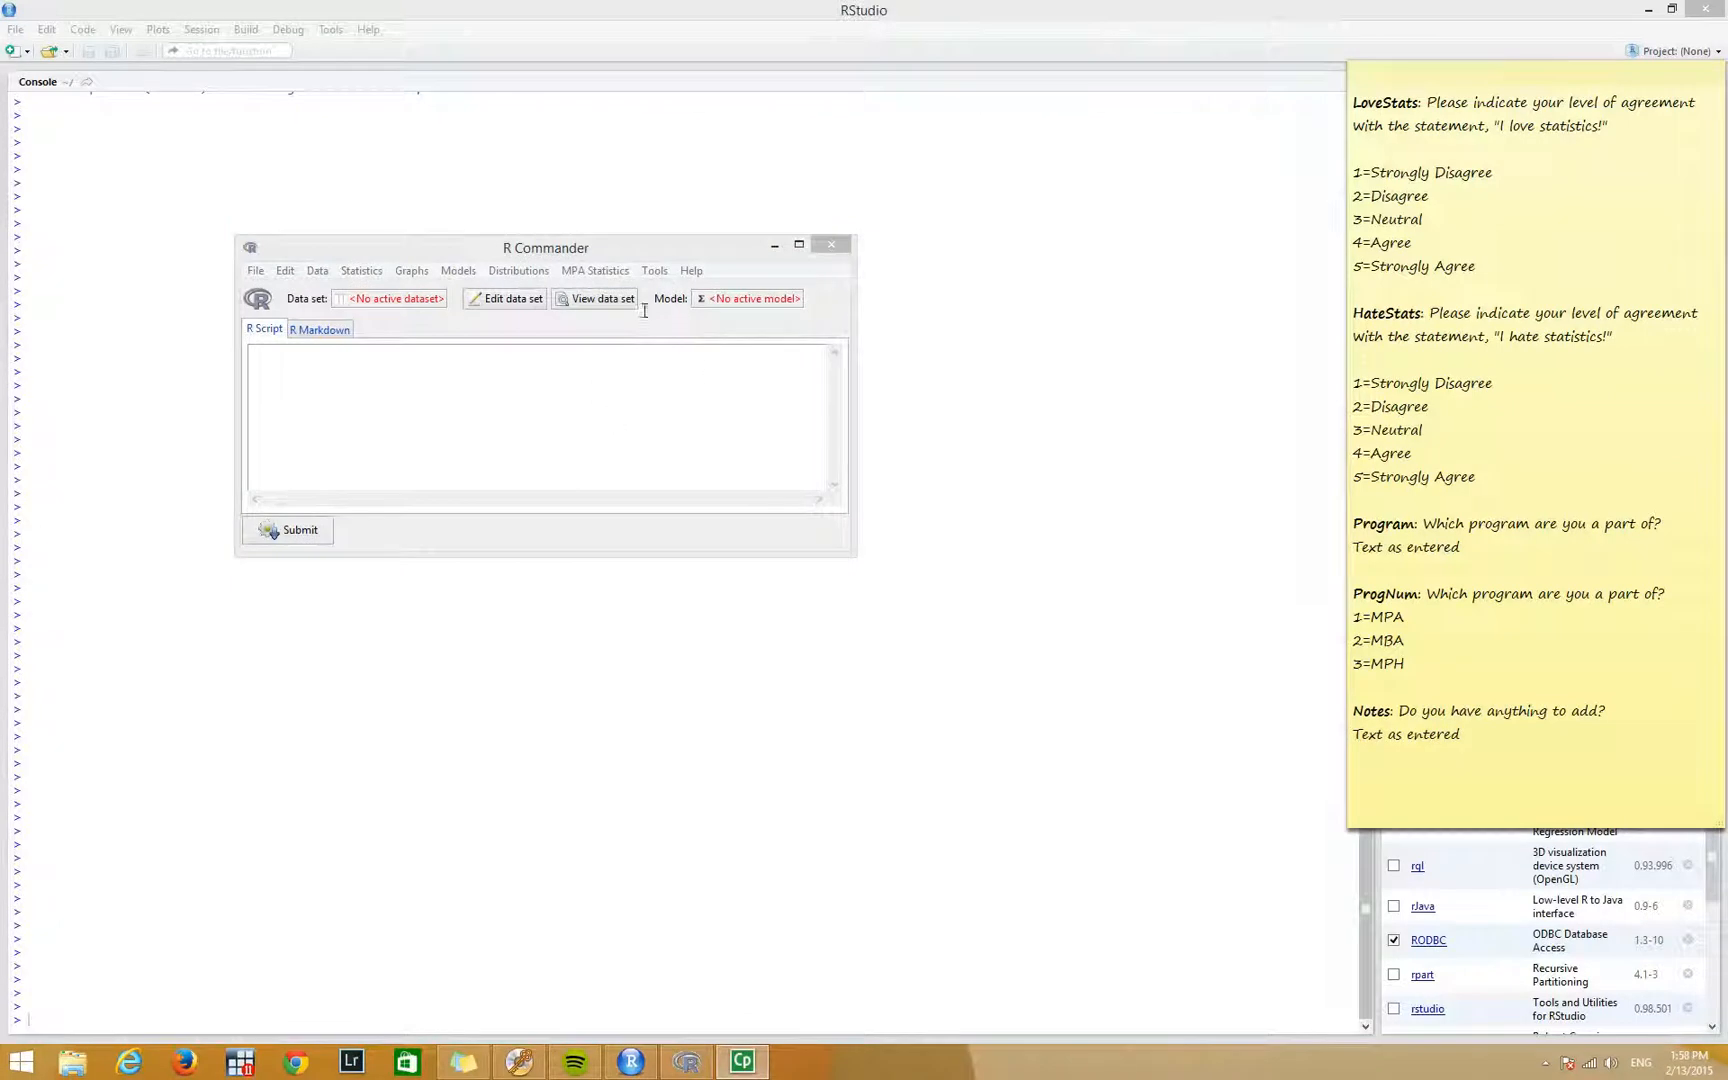
{"action": "left_click", "coordinate": [668, 250]}
Set up an MPA Statistics text-file import from the local file system, naming the data set PracticeData and using commas as field separator.
{"action": "left_click", "coordinate": [586, 274]}
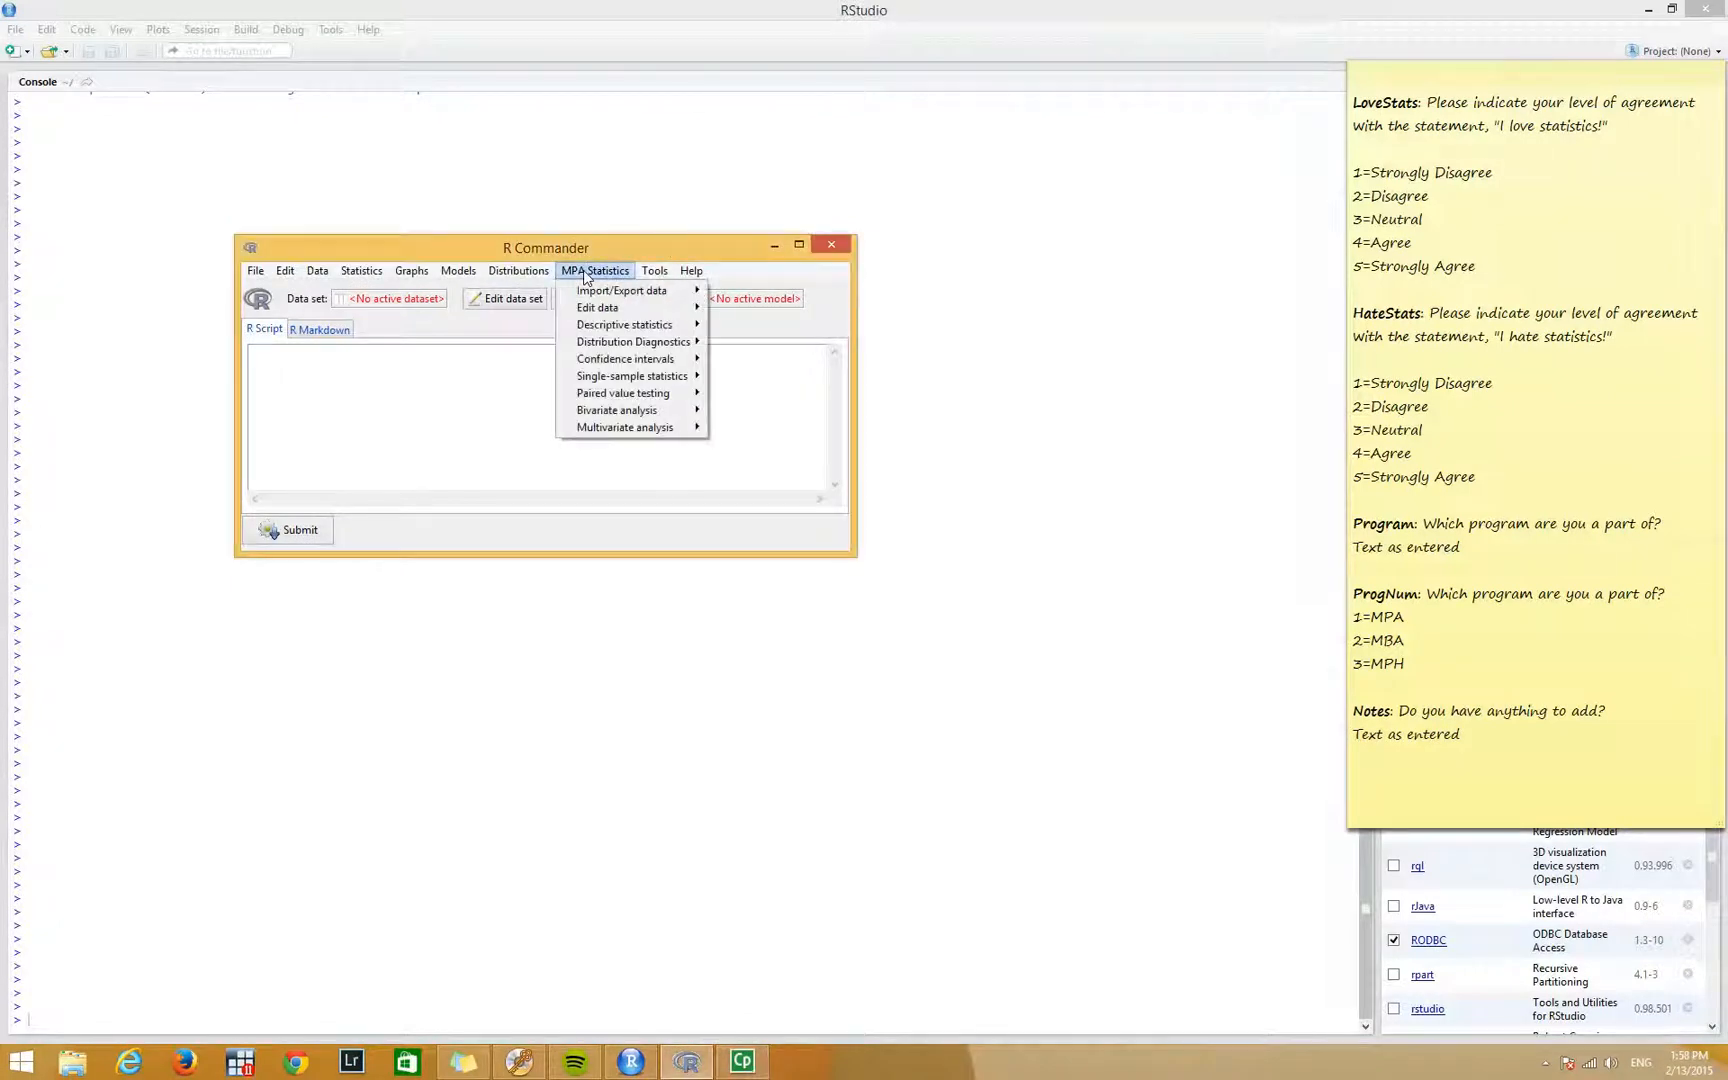
{"action": "mouse_move", "coordinate": [588, 298]}
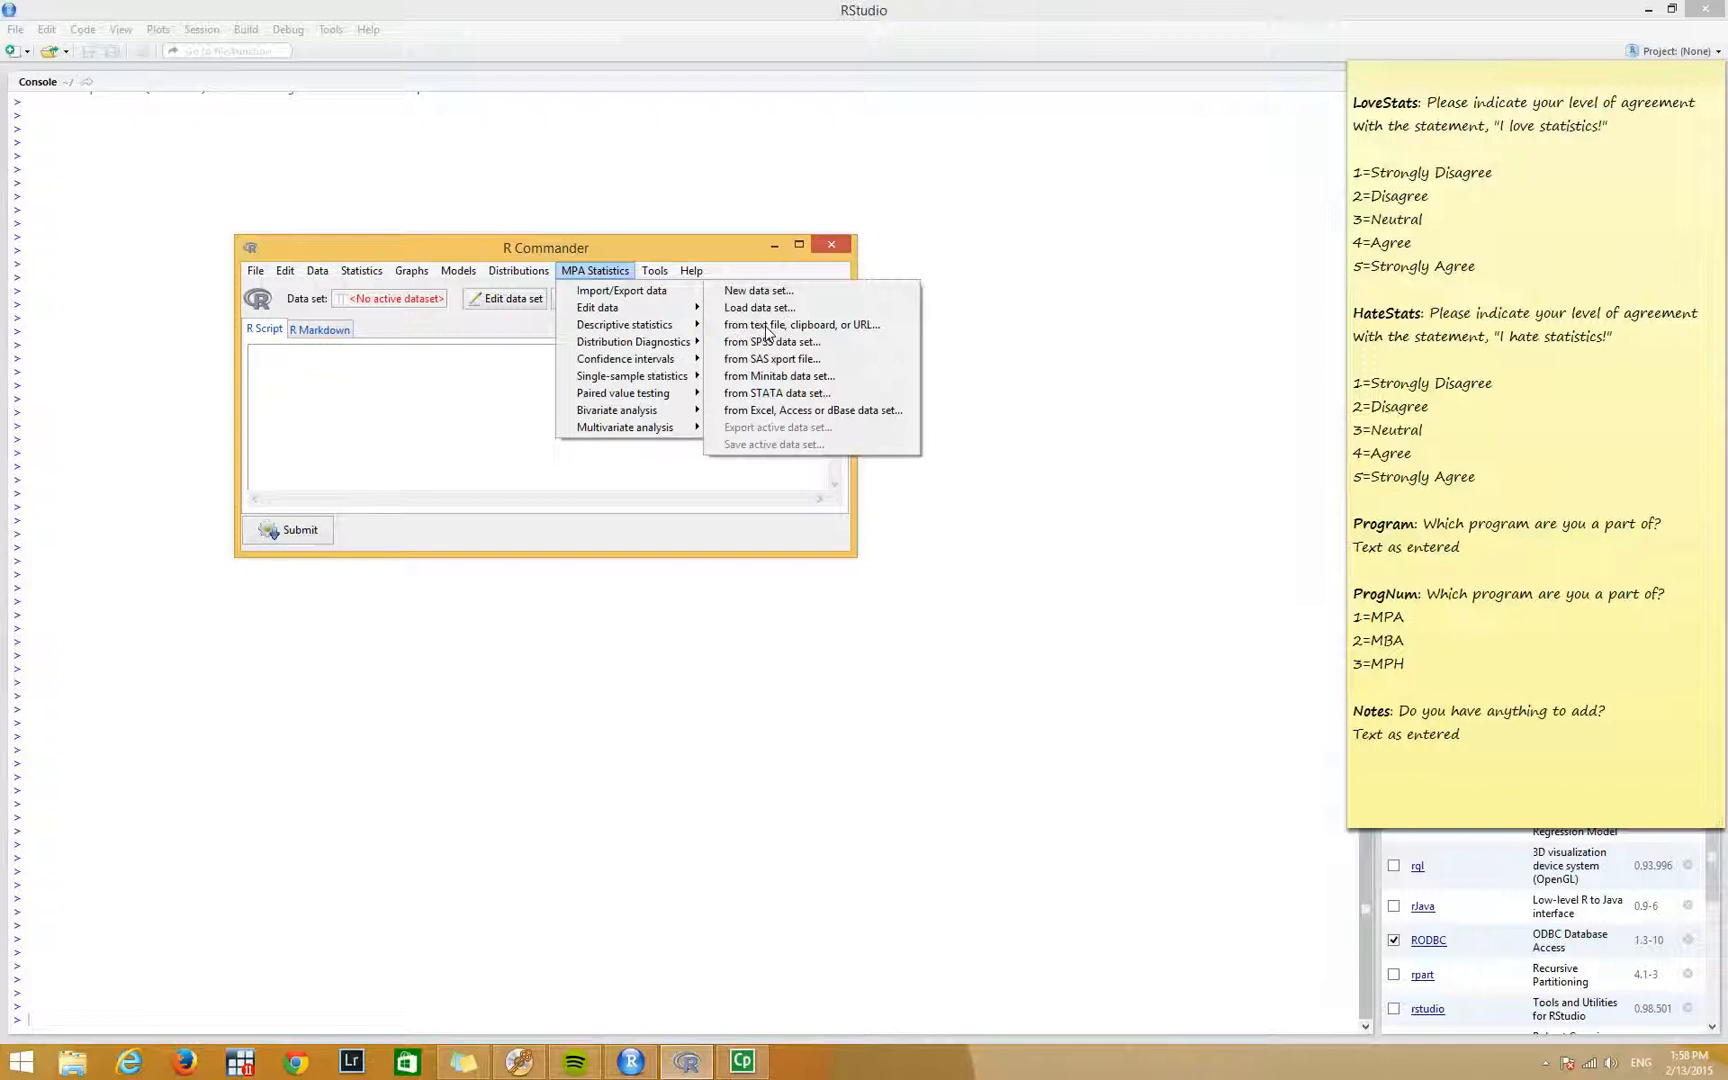
{"action": "left_click", "coordinate": [768, 331]}
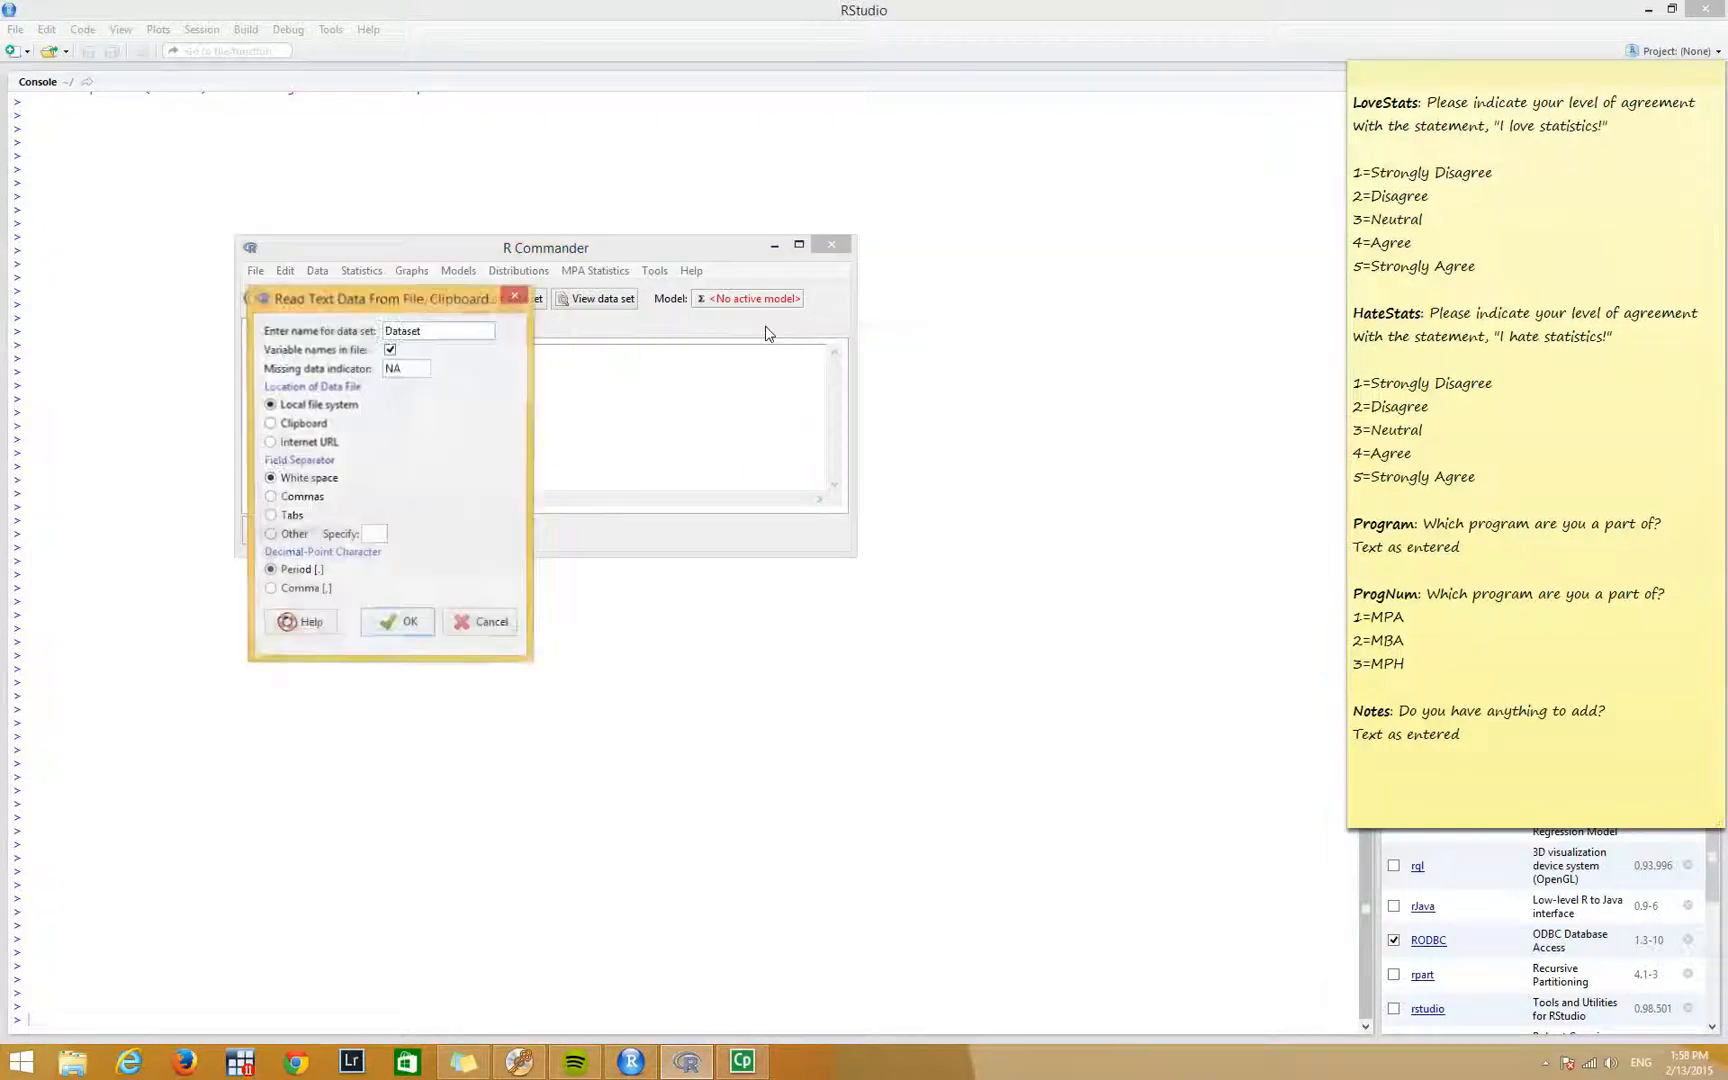
{"action": "double_click", "coordinate": [433, 338]}
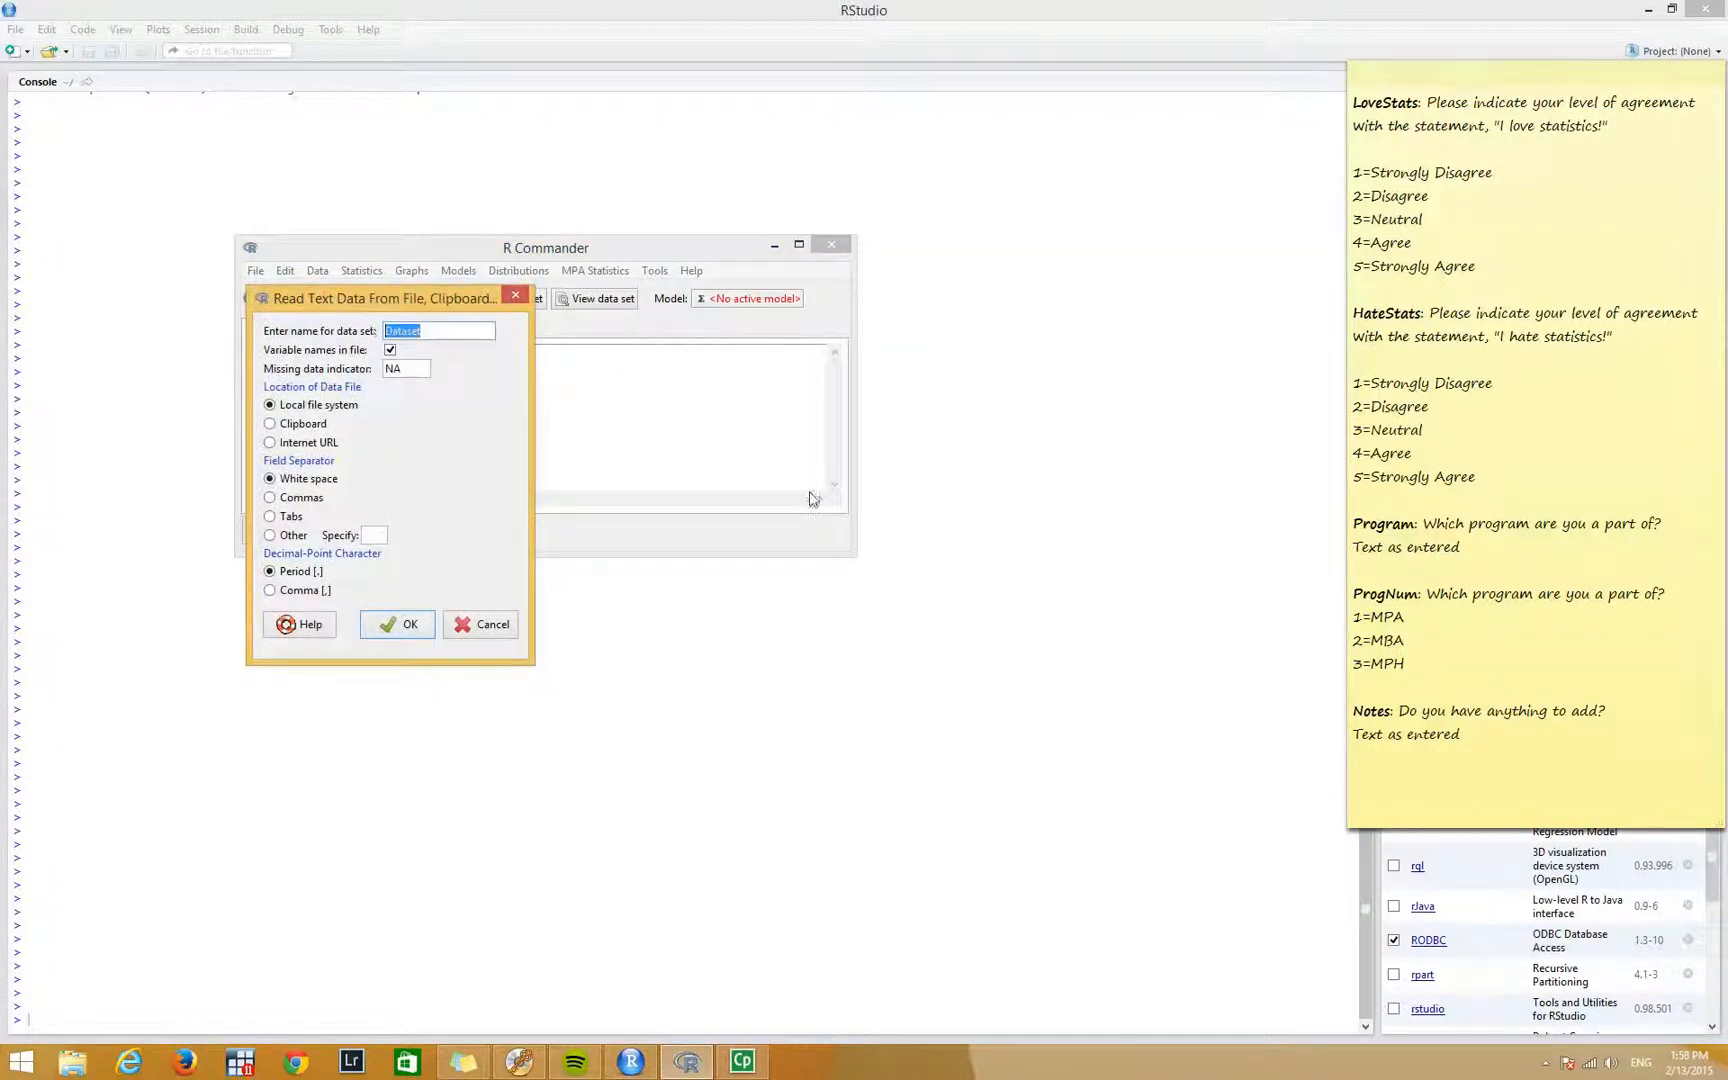
{"action": "type", "text": "PracticeDat"}
{"action": "left_click", "coordinate": [270, 499]}
{"action": "left_click", "coordinate": [407, 626]}
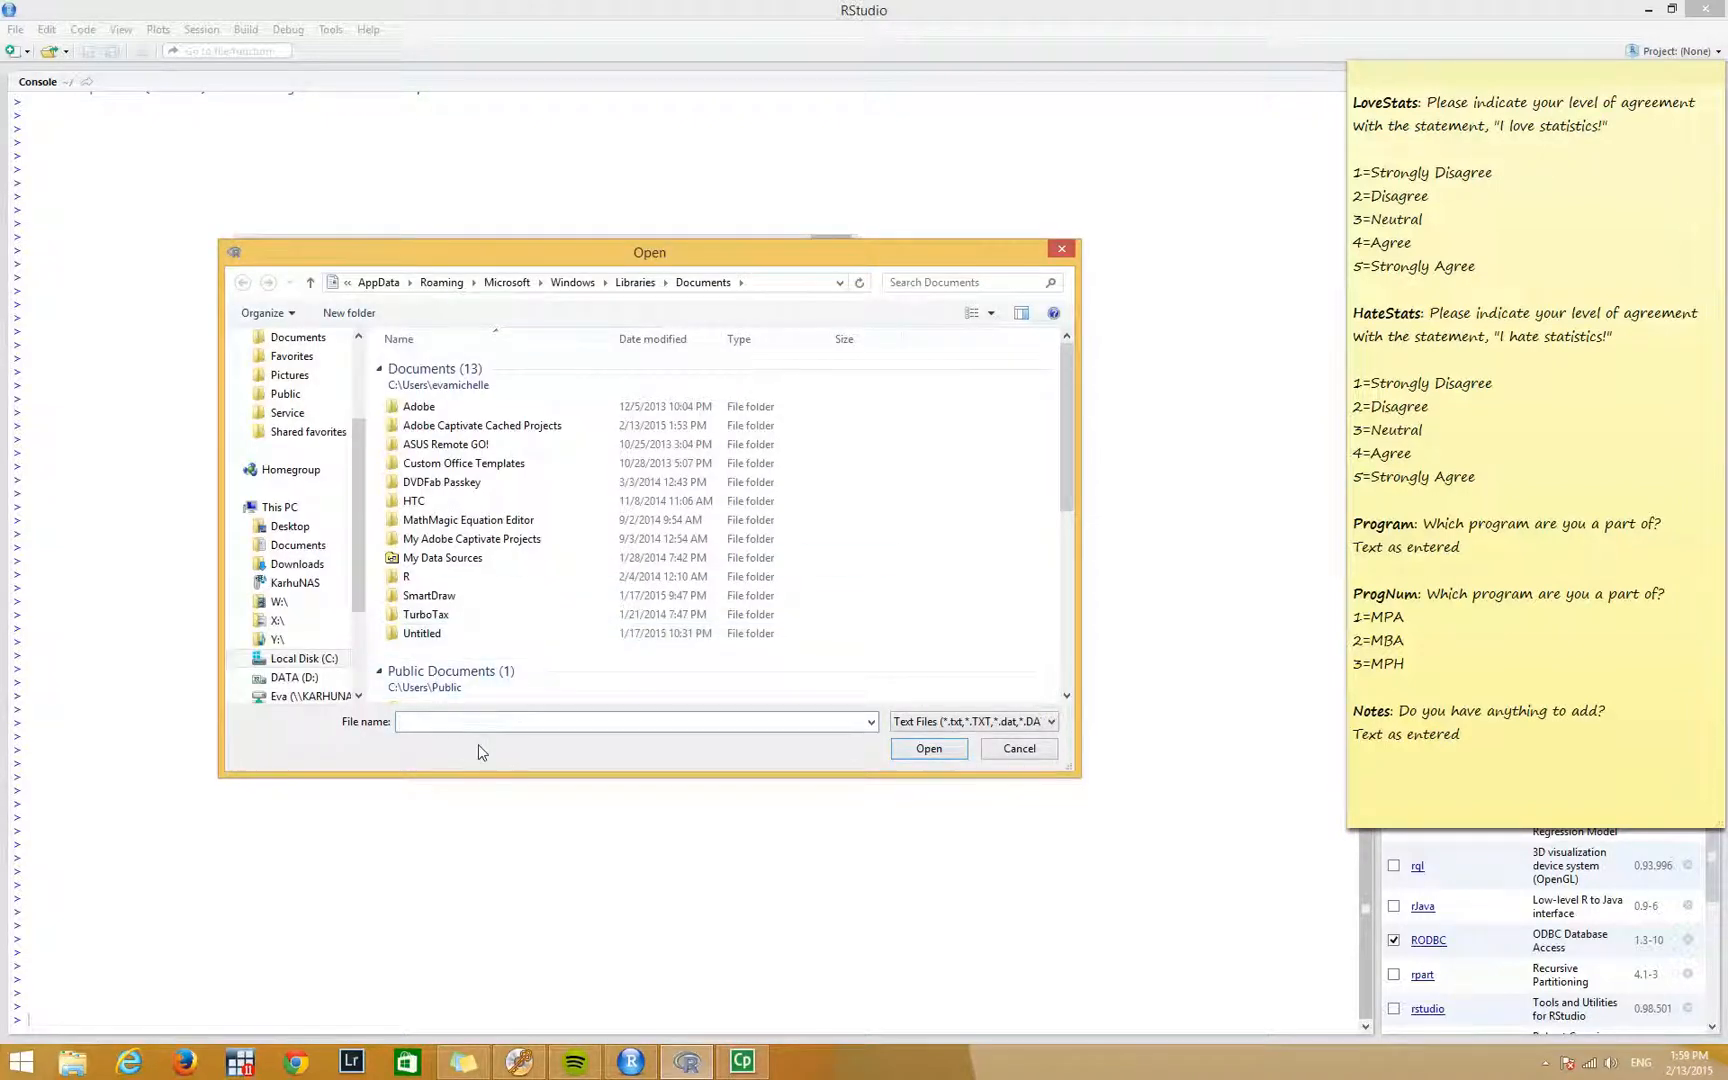
Import PracticeData.csv from the Desktop and highlight the console note about the data set's rows and columns.
{"action": "type", "text": "Practice"}
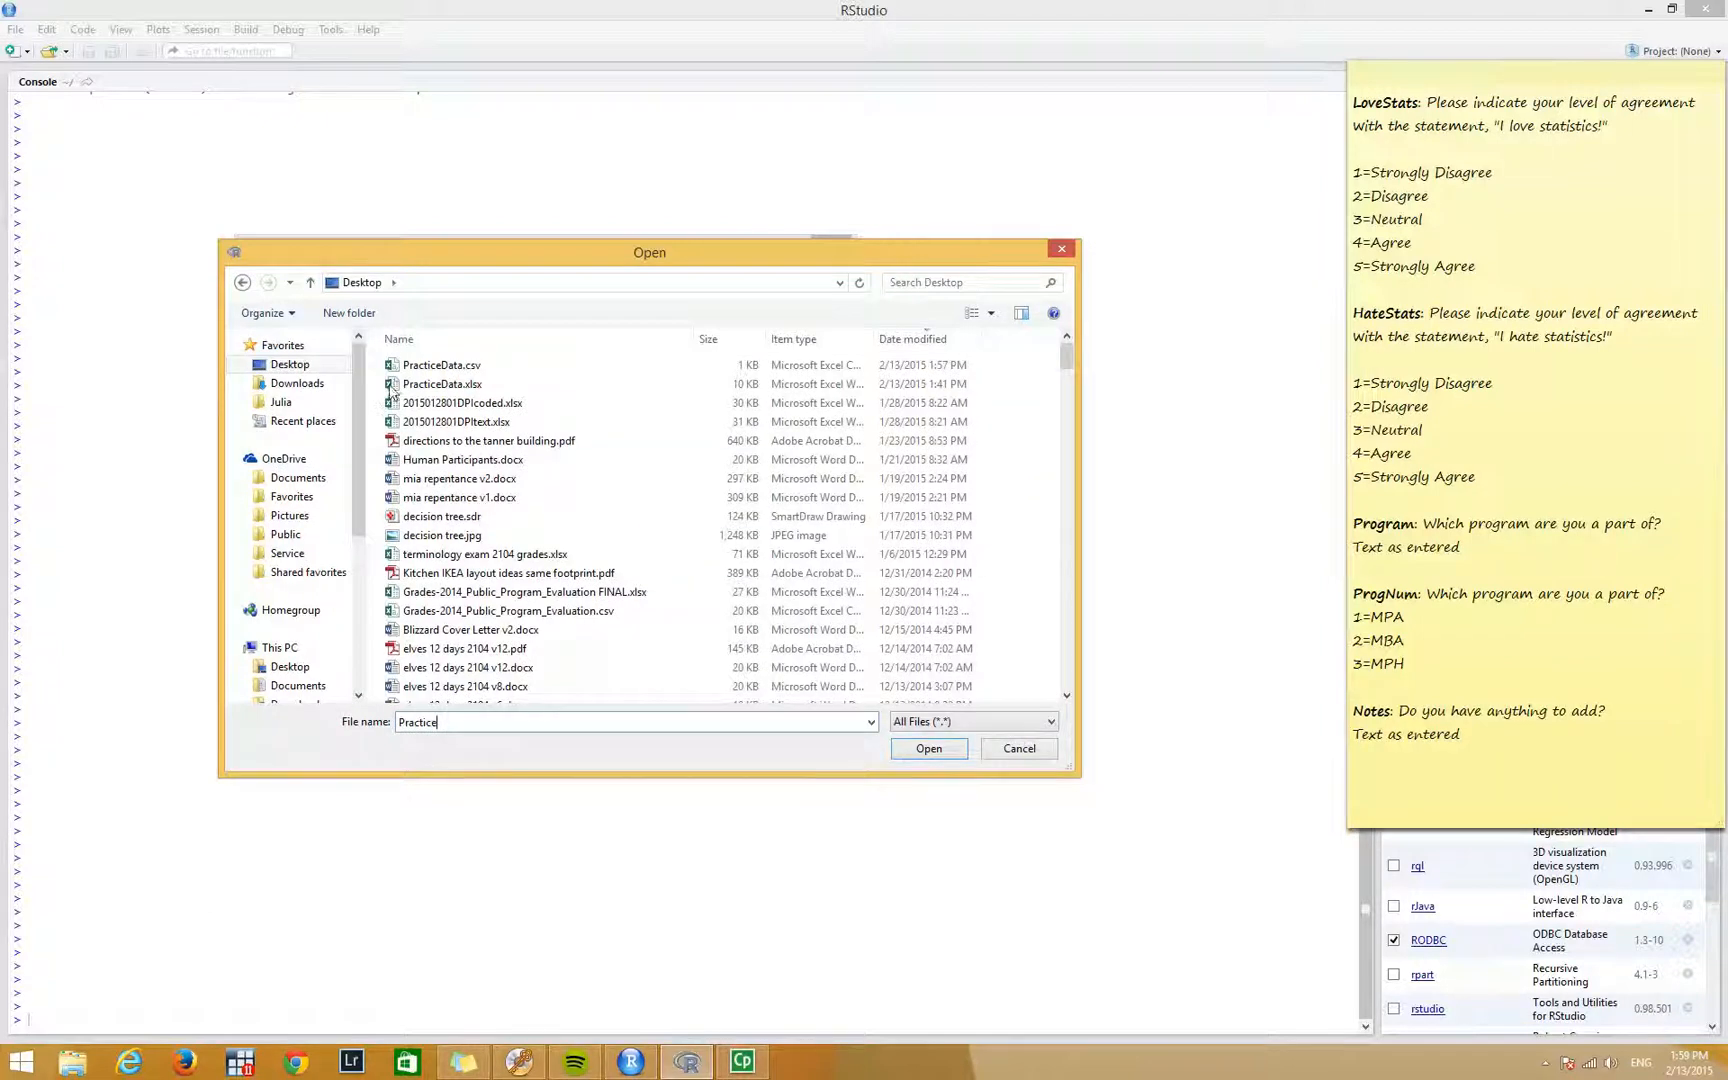
{"action": "left_click", "coordinate": [455, 372]}
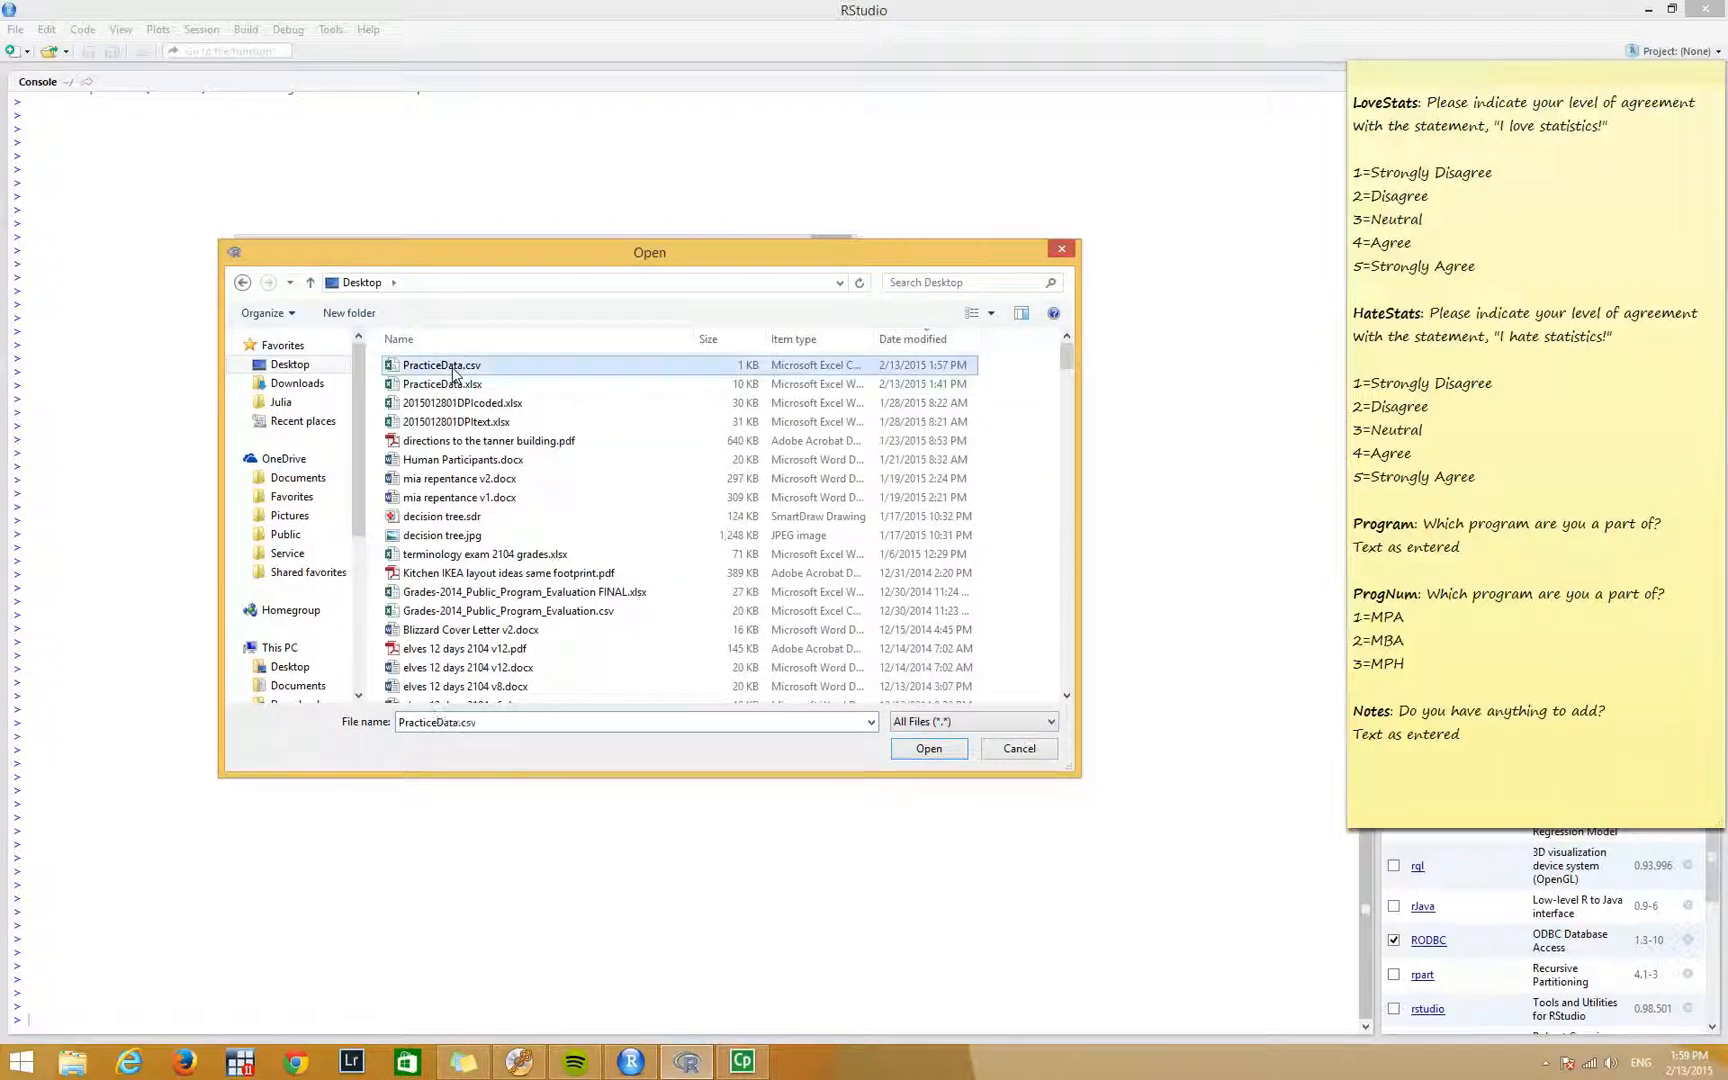
{"action": "left_click", "coordinate": [930, 750]}
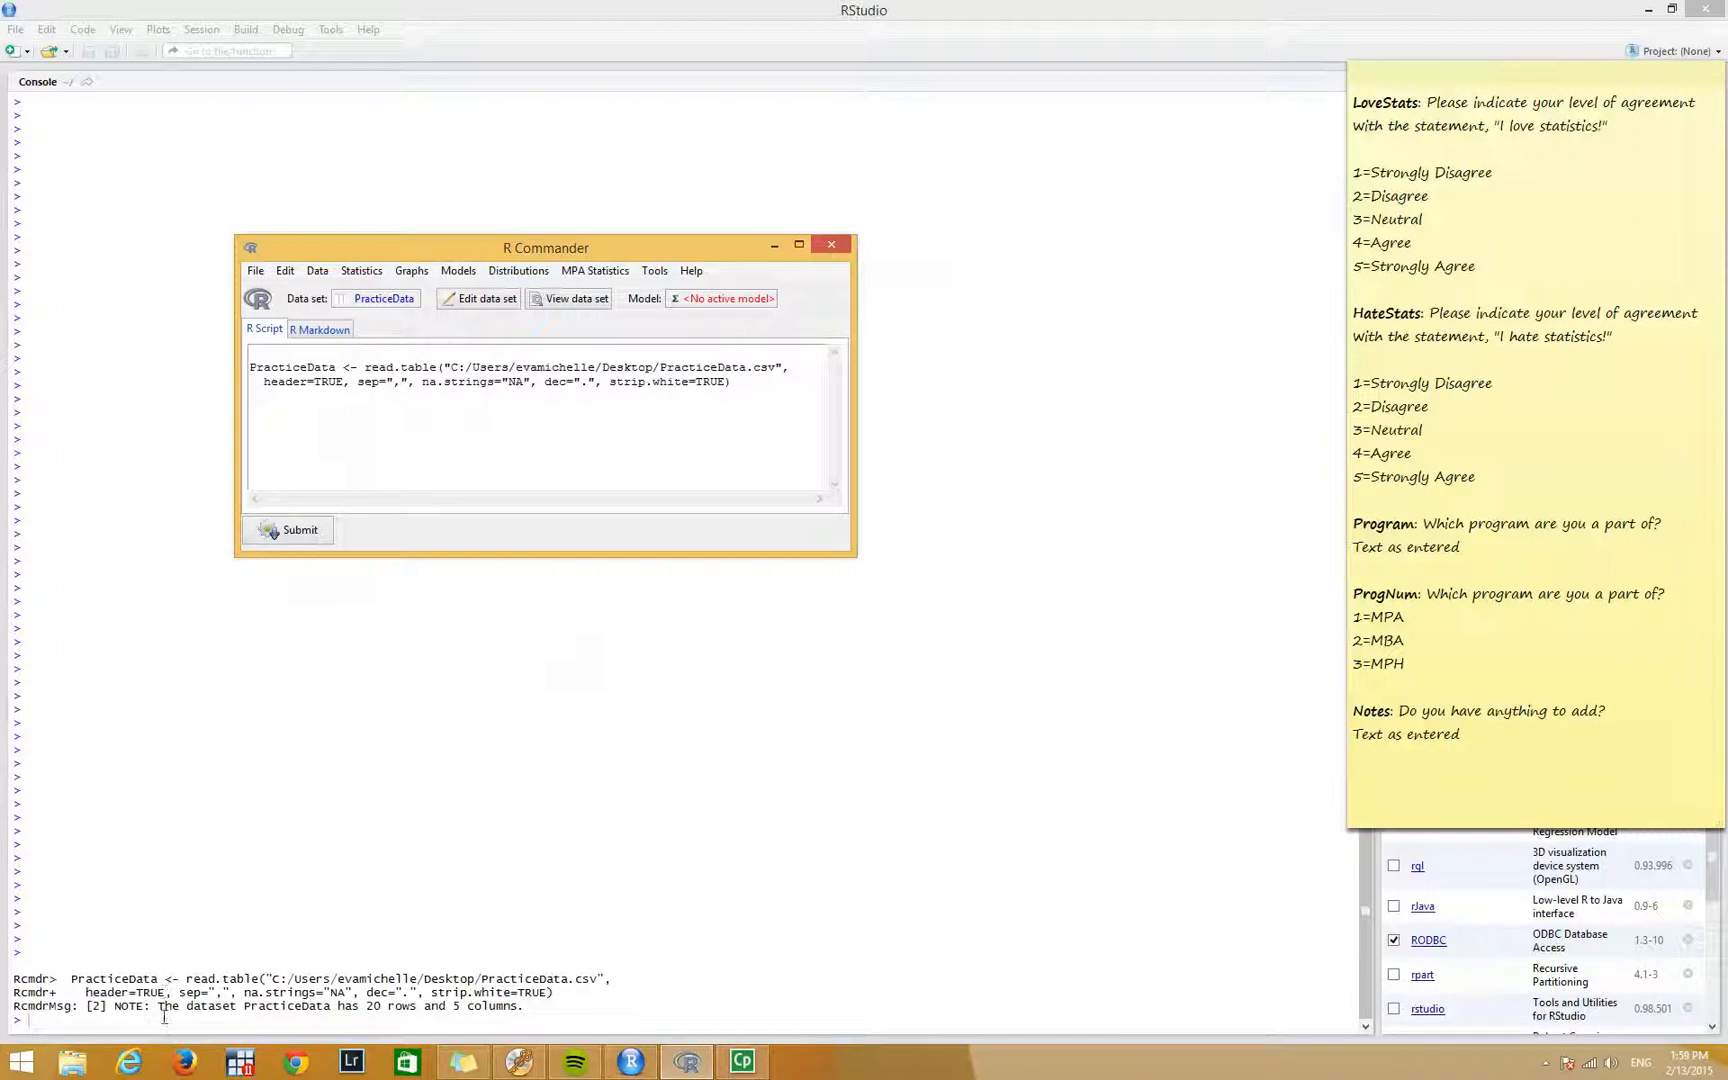
{"action": "left_click_drag", "start_coordinate": [186, 1006], "coordinate": [523, 1020]}
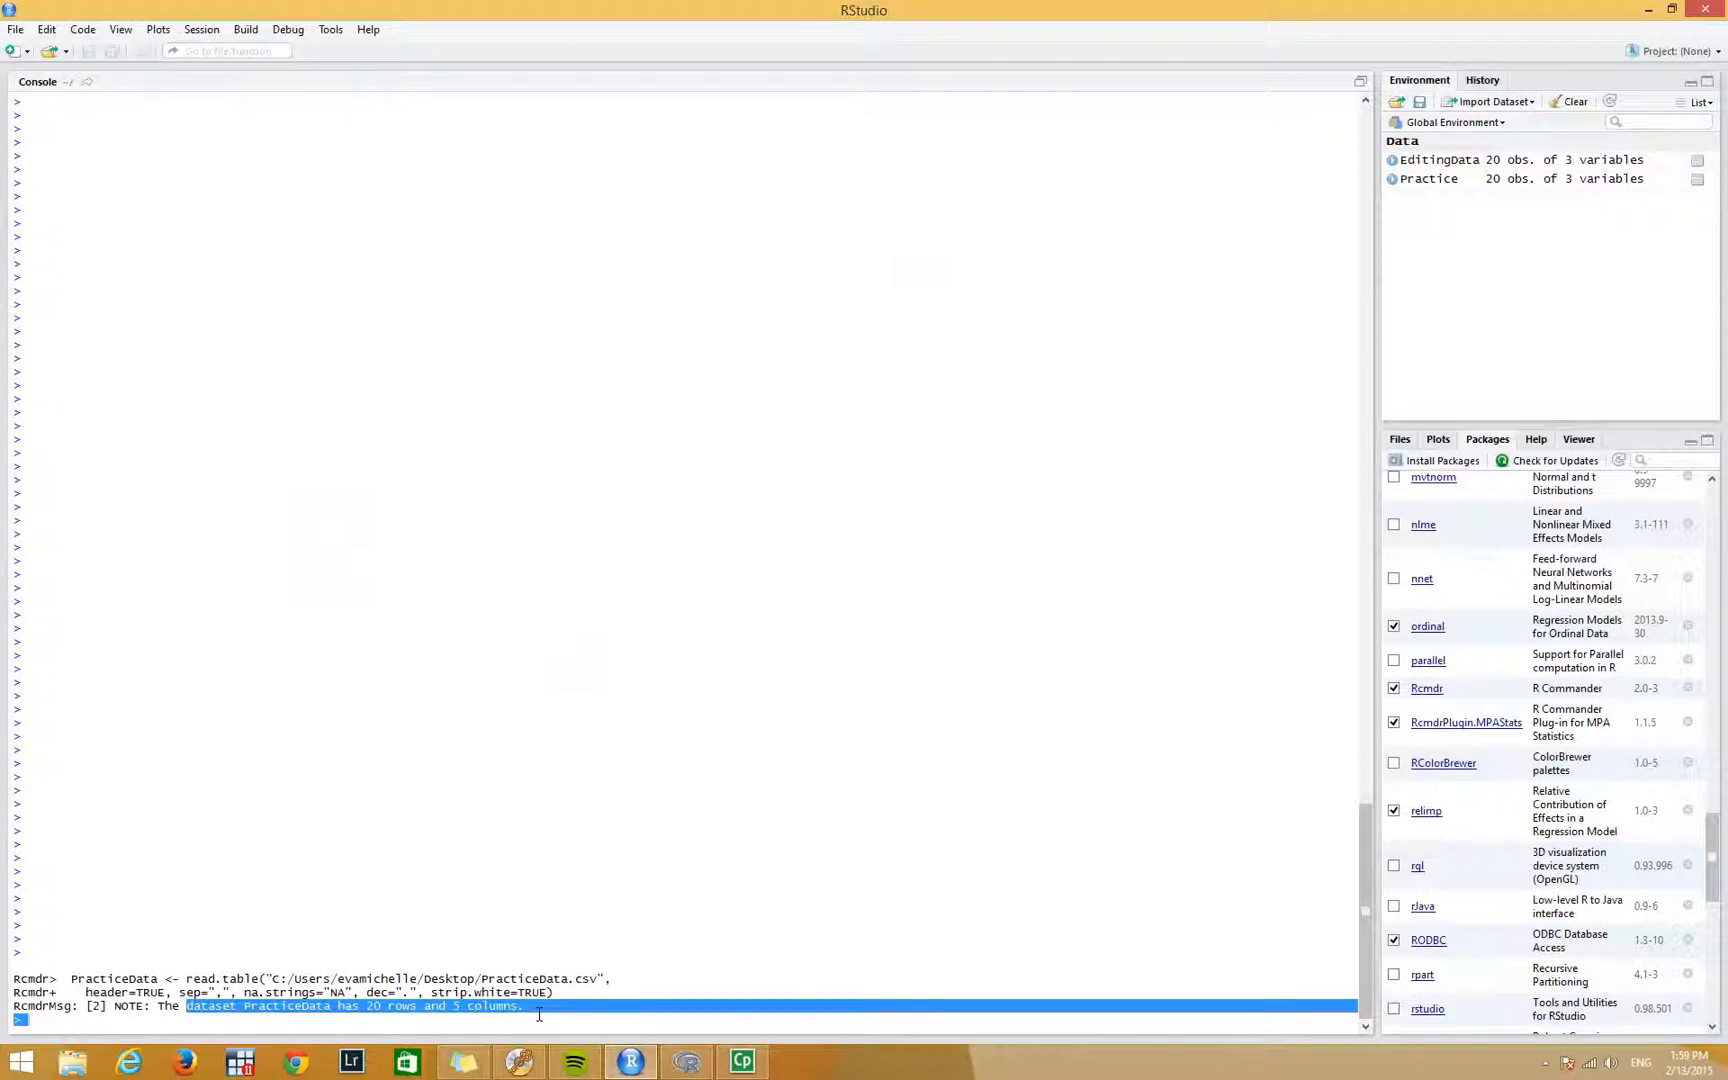